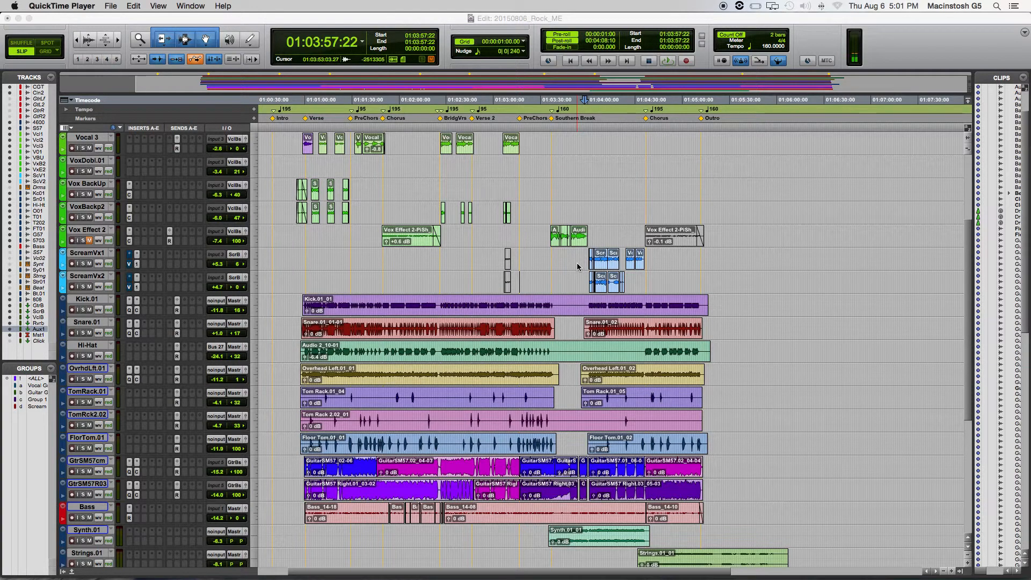
- Look over the vocal, scream, drum and bus channel strips in the Mix window
{"action": "left_click", "coordinate": [577, 266]}
{"action": "key", "text": "super+equal"}
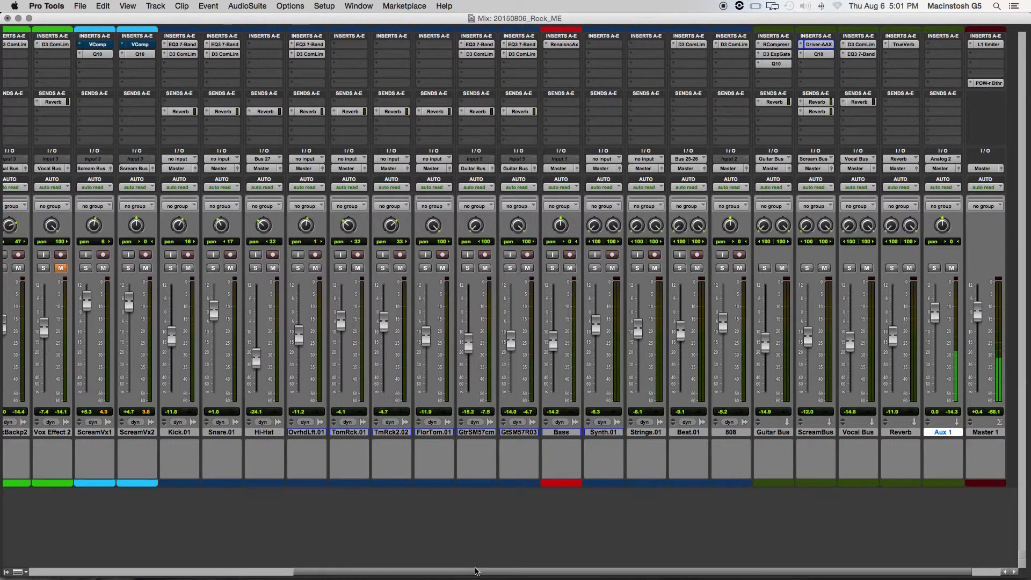
{"action": "scroll", "coordinate": [343, 557], "scroll_direction": "left", "scroll_amount": 3}
{"action": "scroll", "coordinate": [344, 557], "scroll_direction": "left", "scroll_amount": 4}
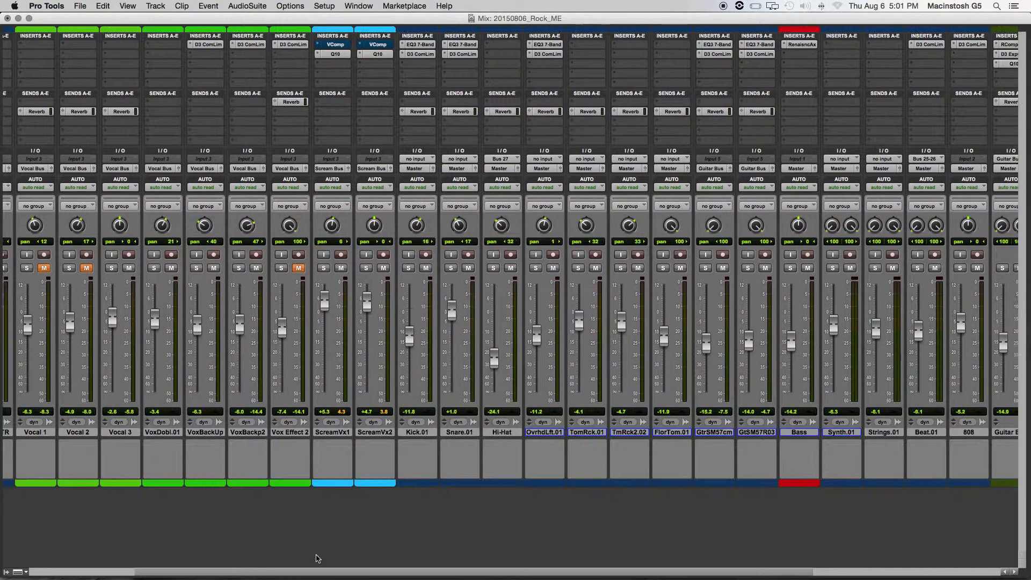
{"action": "scroll", "coordinate": [384, 383], "scroll_direction": "right", "scroll_amount": 7}
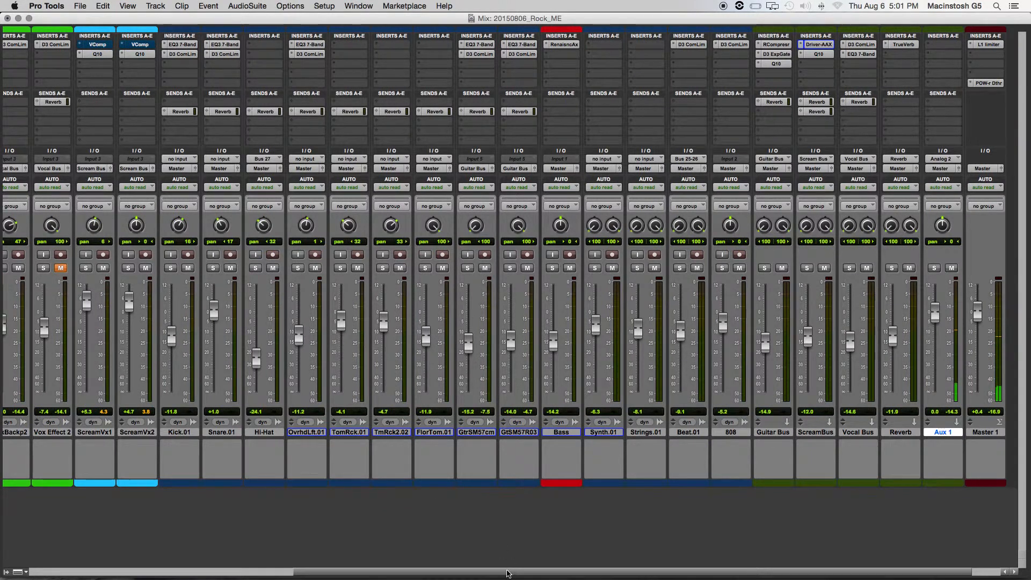
{"action": "left_click_drag", "start_coordinate": [509, 568], "coordinate": [262, 574]}
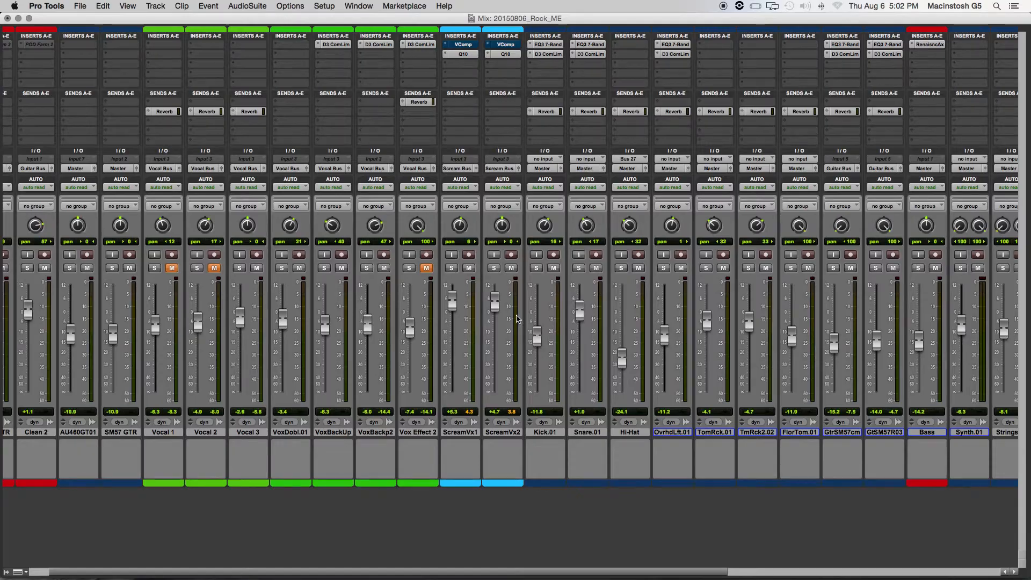
- Return to the Edit window and play the session from 01:03:57:22 through the scream vocal section
{"action": "key", "text": "super+equal"}
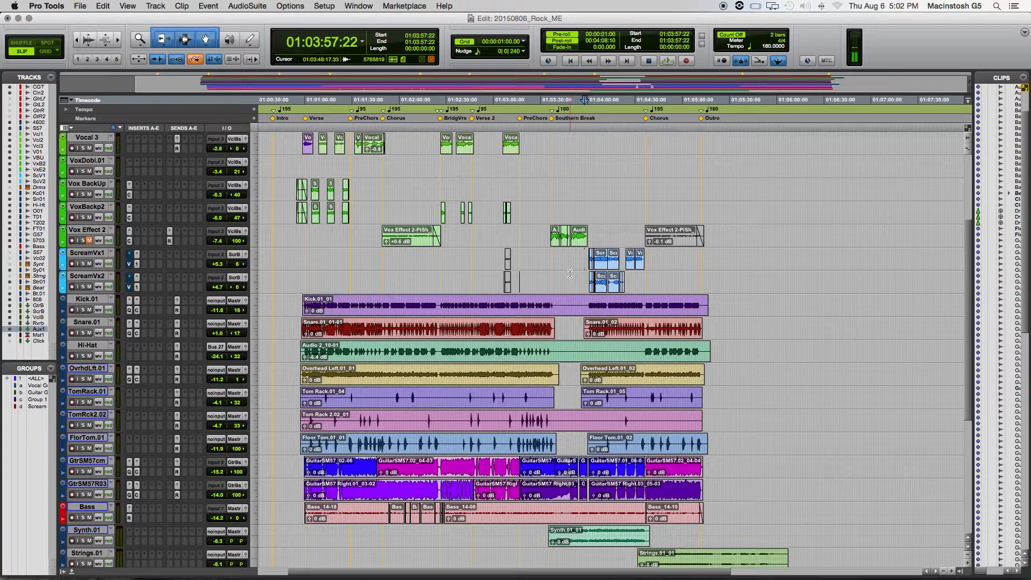
{"action": "key", "text": "space"}
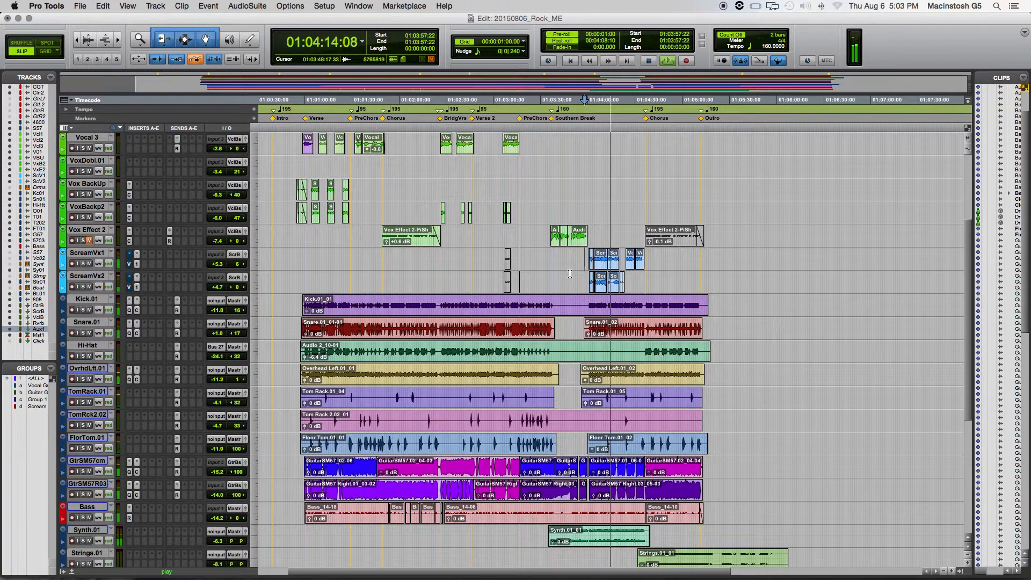
{"action": "key", "text": "space"}
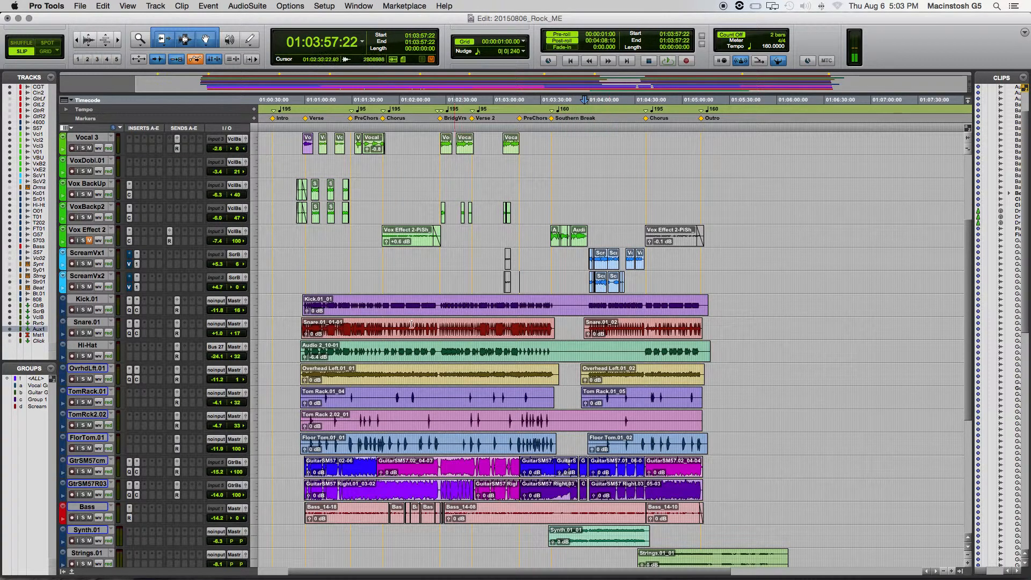
- Enlarge the track waveforms, zoom in on the timeline around the Southern Break, and play the section back
{"action": "left_click", "coordinate": [967, 138]}
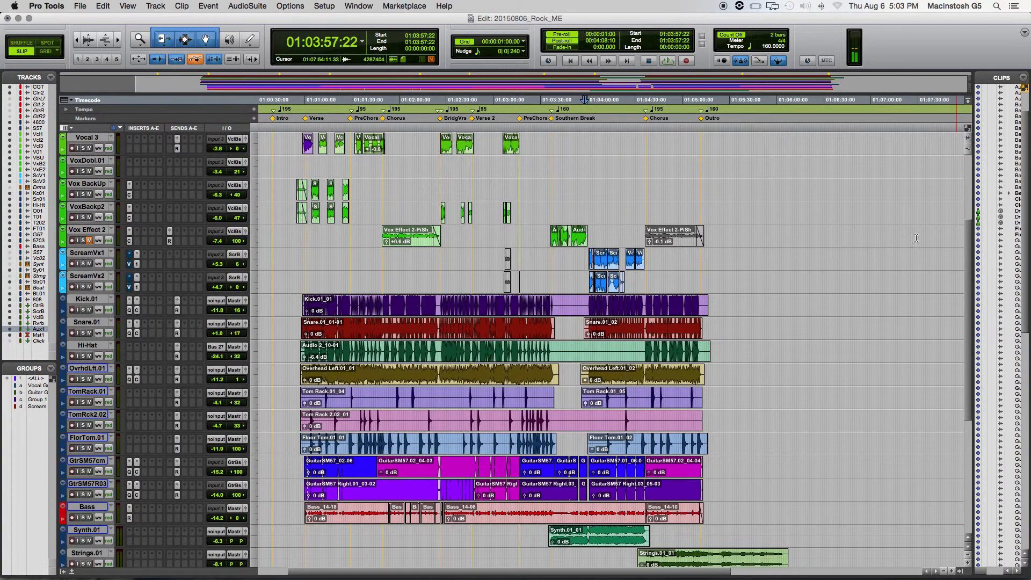
{"action": "left_click", "coordinate": [961, 571]}
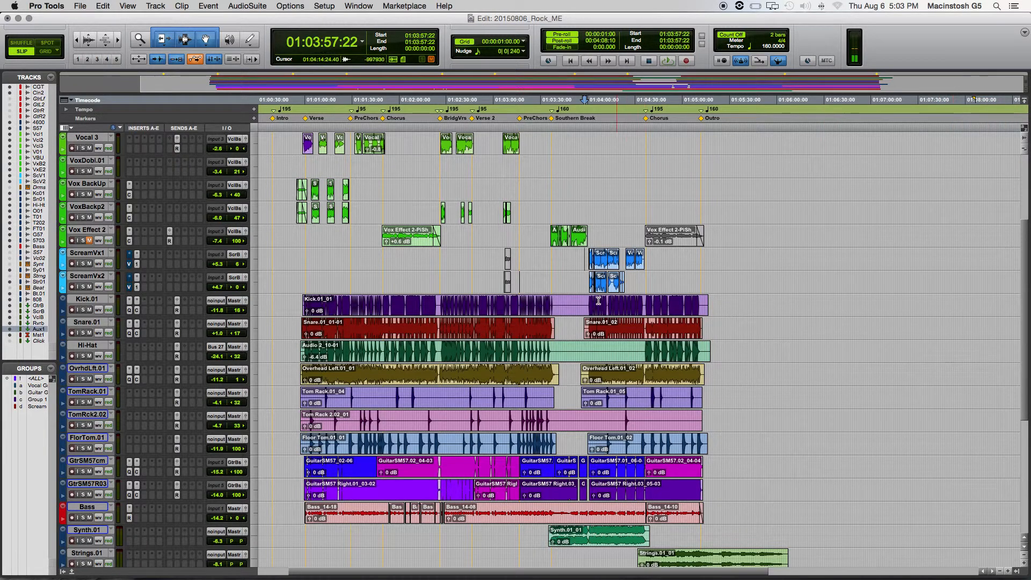
{"action": "key", "text": "t"}
{"action": "key", "text": "t"}
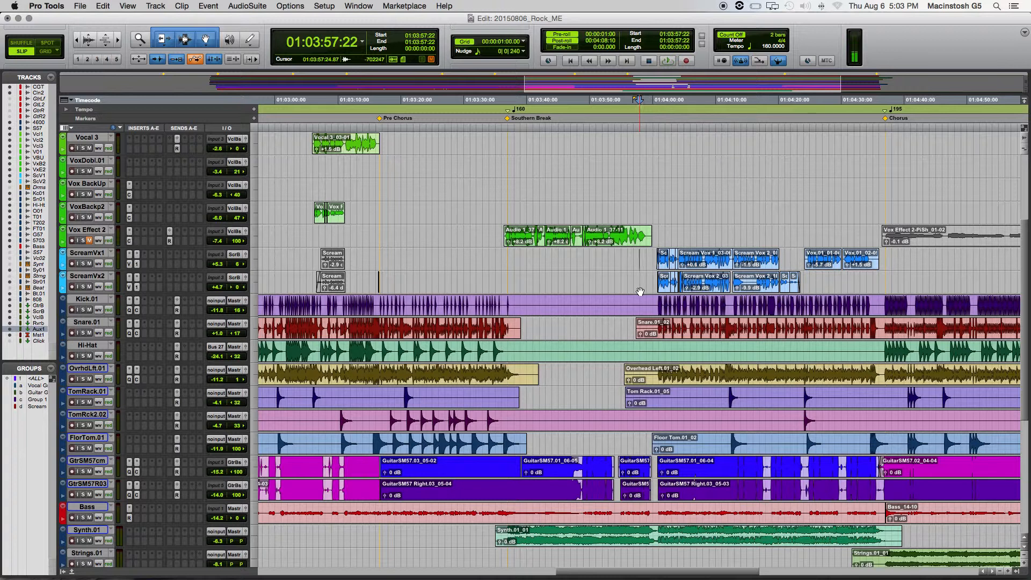
{"action": "key", "text": "space"}
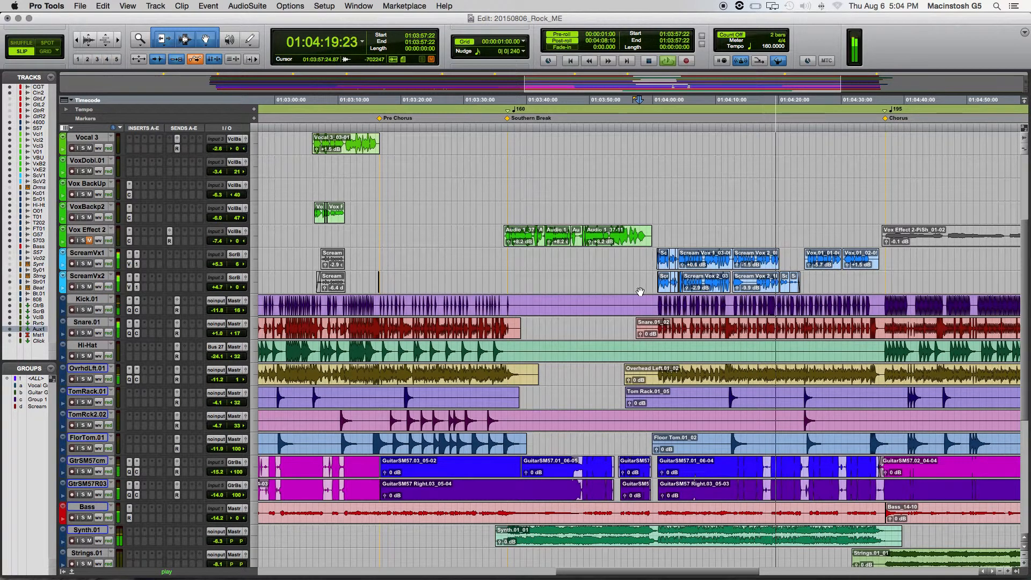
{"action": "key", "text": "space"}
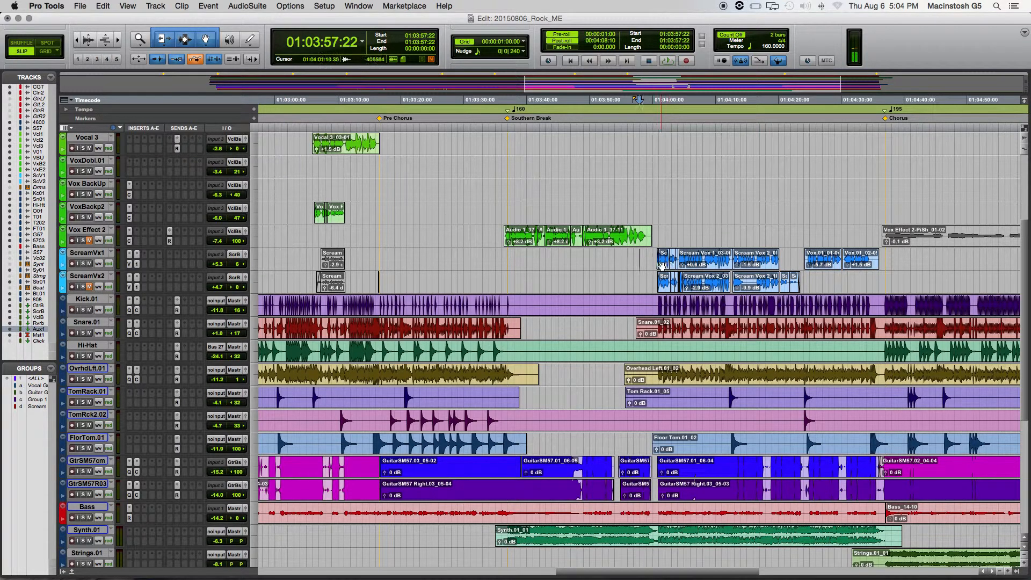
- Select the consecutive ScreamVx1 clips from 01:04:00:18 to 01:04:12:17 and zoom in on them
{"action": "left_click", "coordinate": [662, 265]}
{"action": "left_click", "coordinate": [704, 264], "text": "shift"}
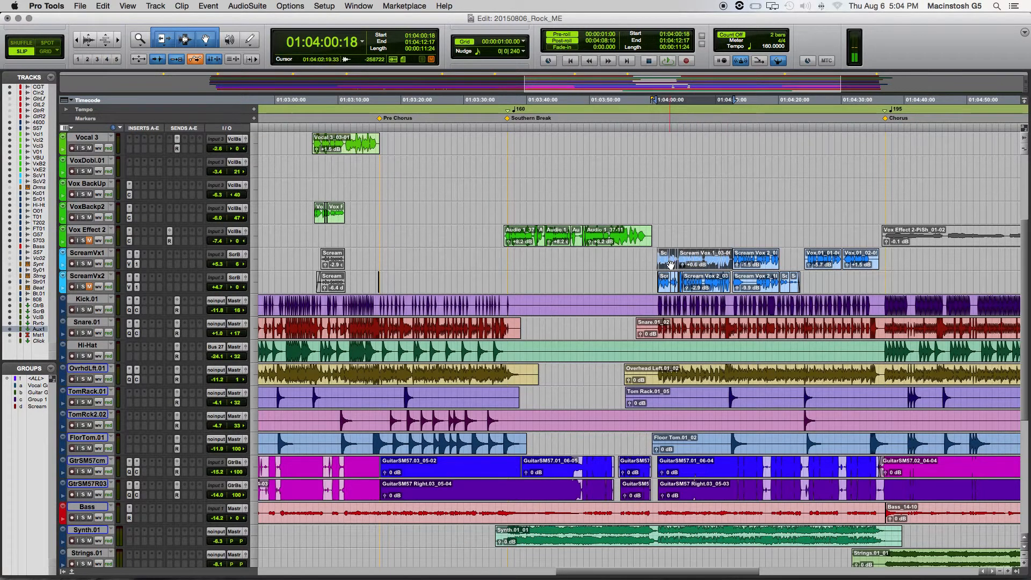
{"action": "scroll", "coordinate": [670, 264], "scroll_direction": "up", "scroll_amount": 1}
{"action": "scroll", "coordinate": [670, 264], "scroll_direction": "up", "scroll_amount": 1}
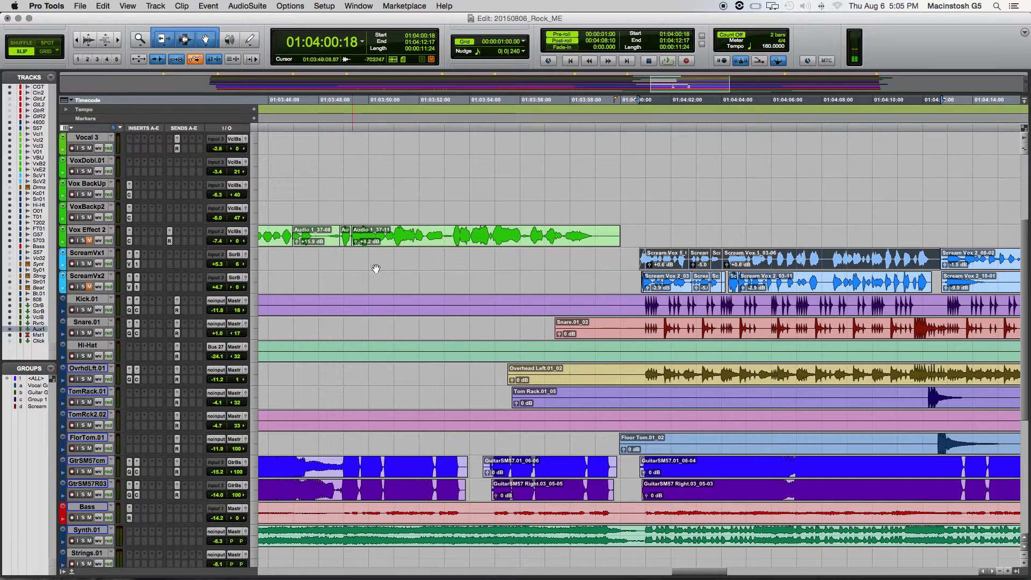
- Open the VComp insert on ScreamVx1 and set its meter to show the input level
{"action": "left_click", "coordinate": [128, 264]}
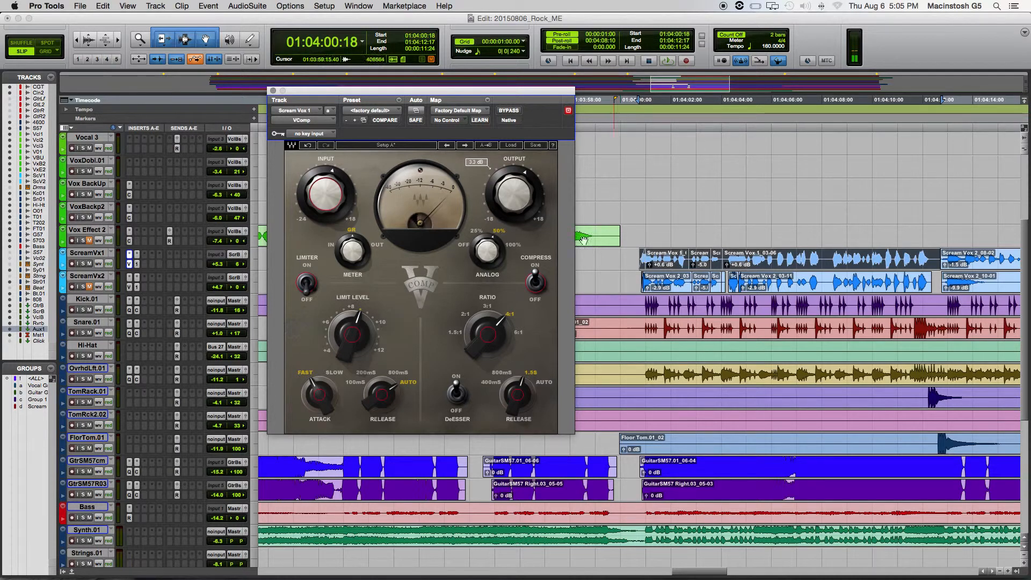
{"action": "left_click", "coordinate": [352, 247]}
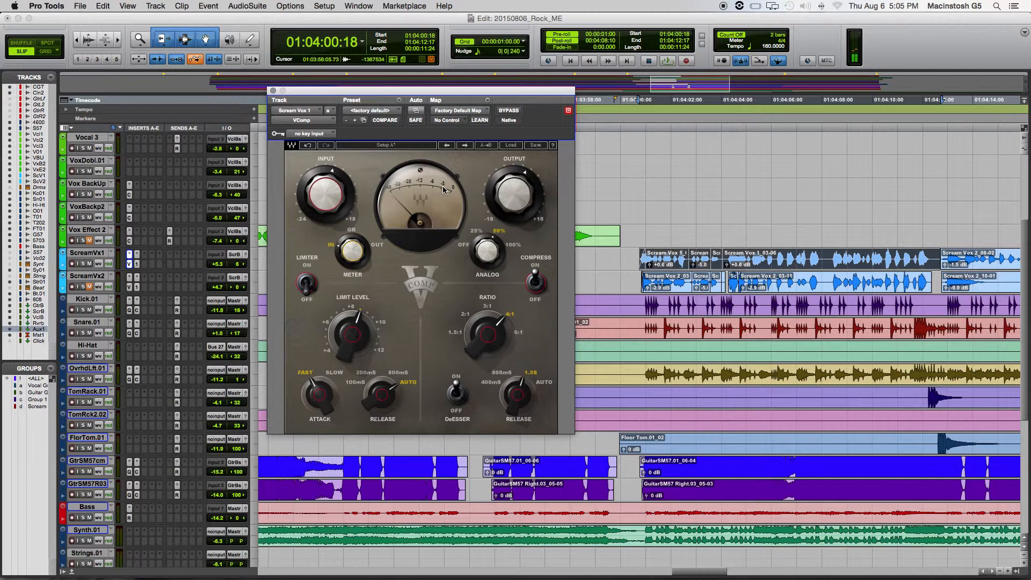
{"action": "mouse_move", "coordinate": [324, 194]}
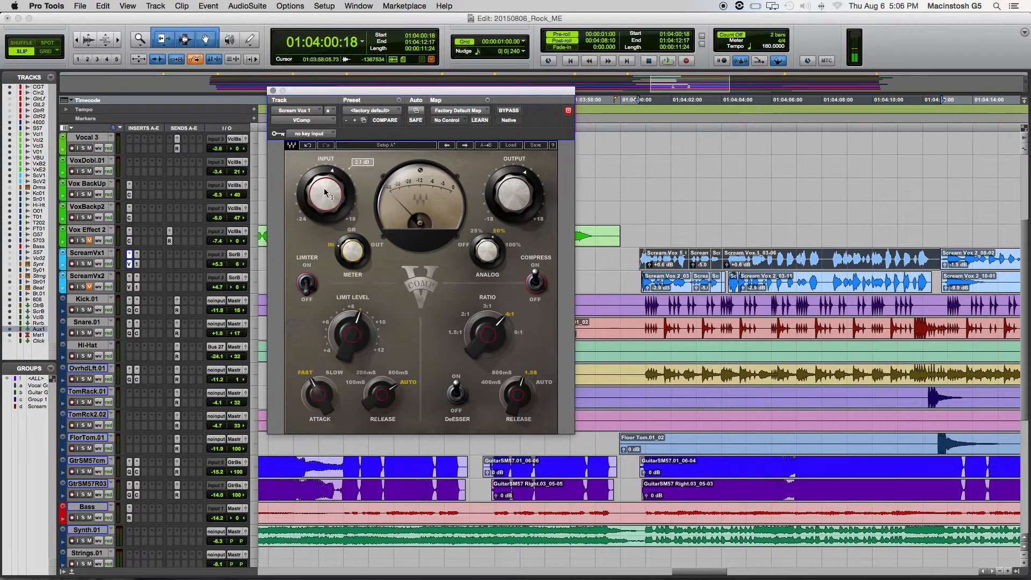
- Solo the Aux 1 and ScreamVx1 tracks
{"action": "left_click", "coordinate": [83, 263]}
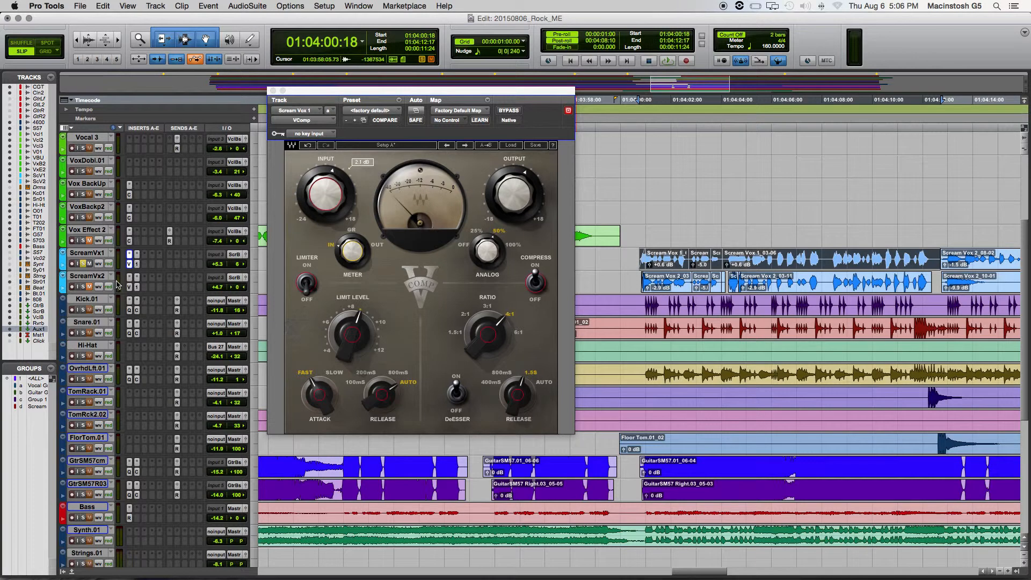
{"action": "left_click", "coordinate": [84, 265]}
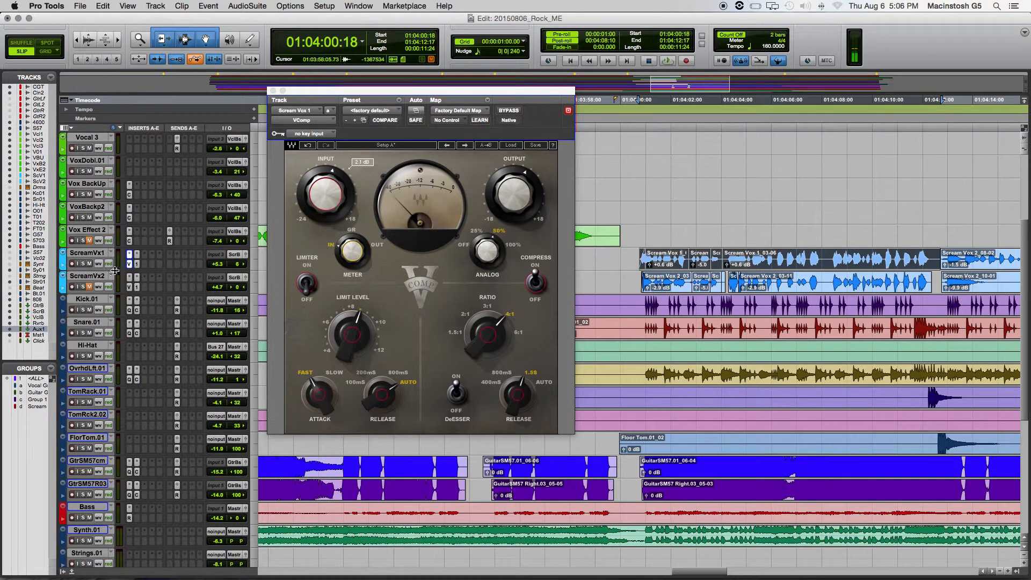
{"action": "scroll", "coordinate": [131, 286], "scroll_direction": "down", "scroll_amount": 10}
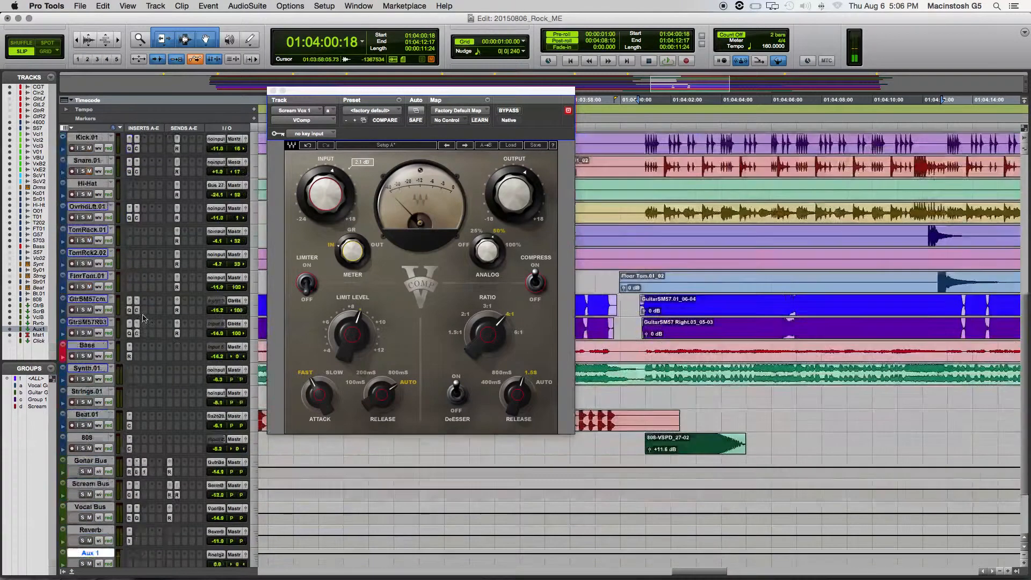
{"action": "key", "text": "shift+s"}
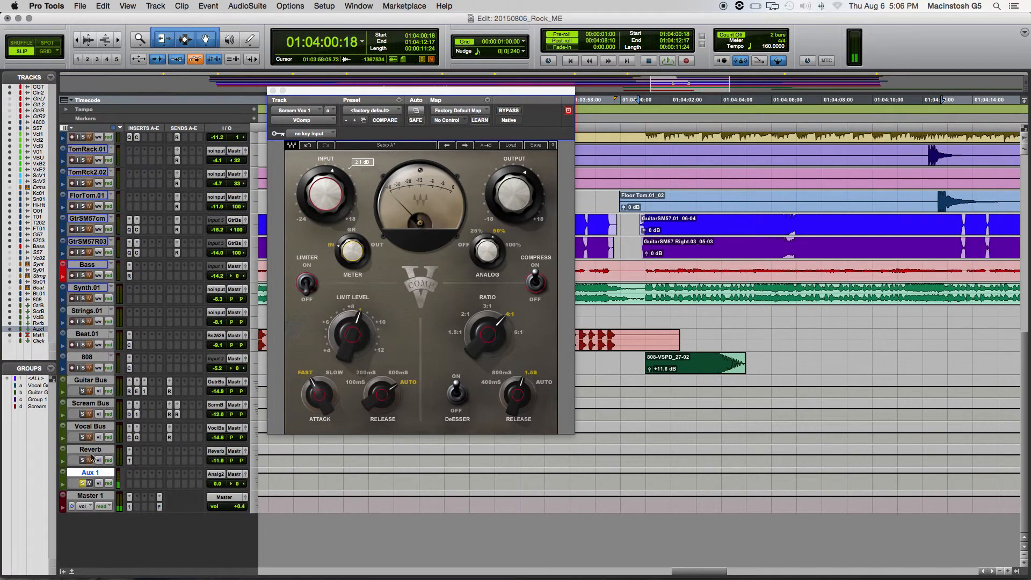
{"action": "scroll", "coordinate": [122, 367], "scroll_direction": "up", "scroll_amount": 15}
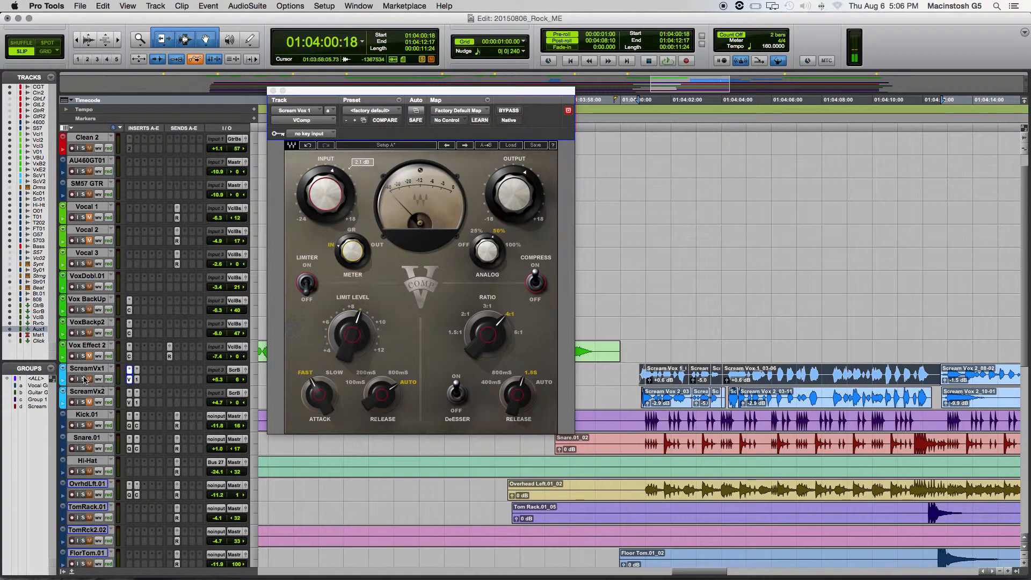
{"action": "scroll", "coordinate": [97, 400], "scroll_direction": "down", "scroll_amount": 11}
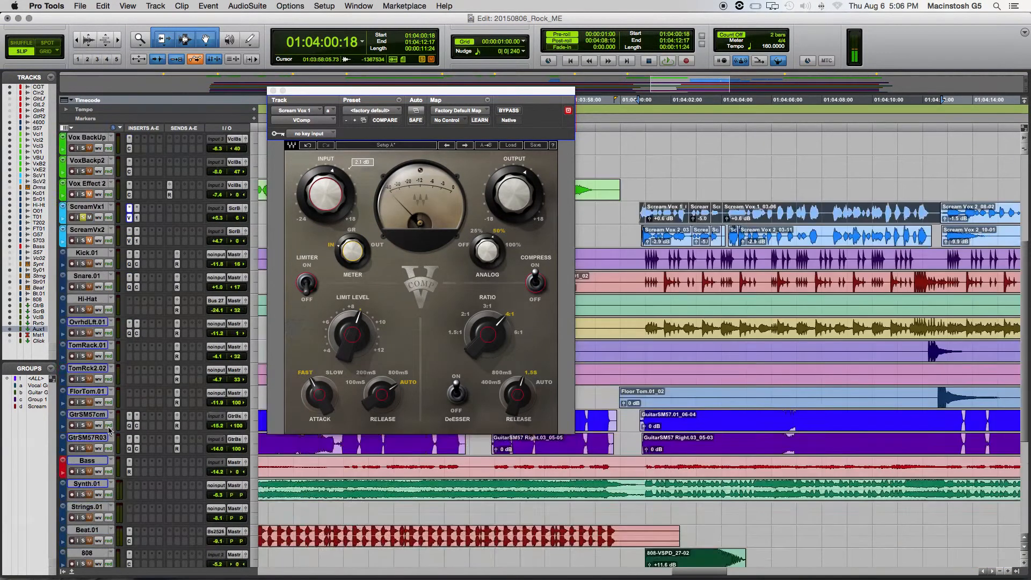
{"action": "scroll", "coordinate": [102, 470], "scroll_direction": "down", "scroll_amount": 1}
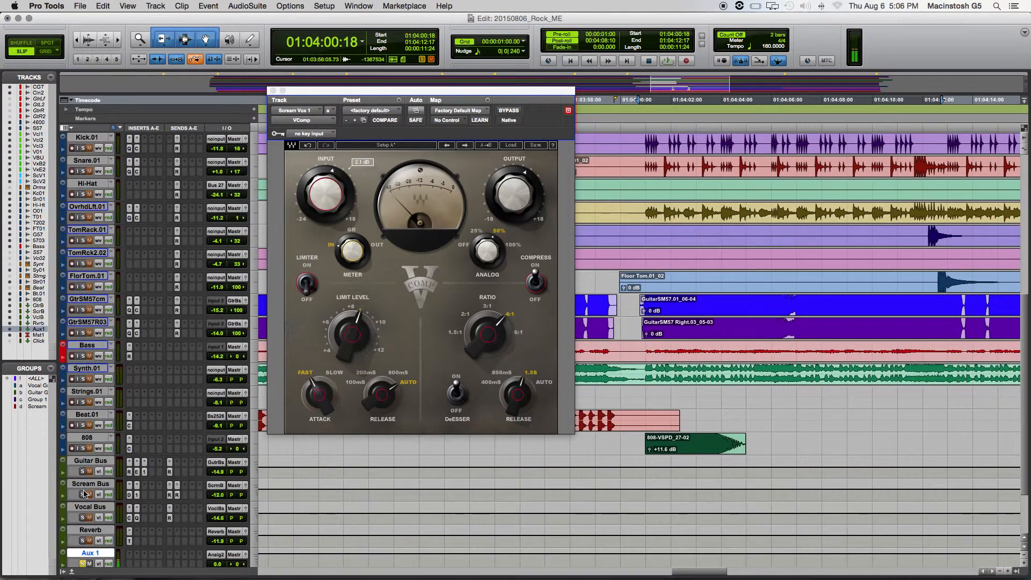
{"action": "scroll", "coordinate": [182, 389], "scroll_direction": "up", "scroll_amount": 5}
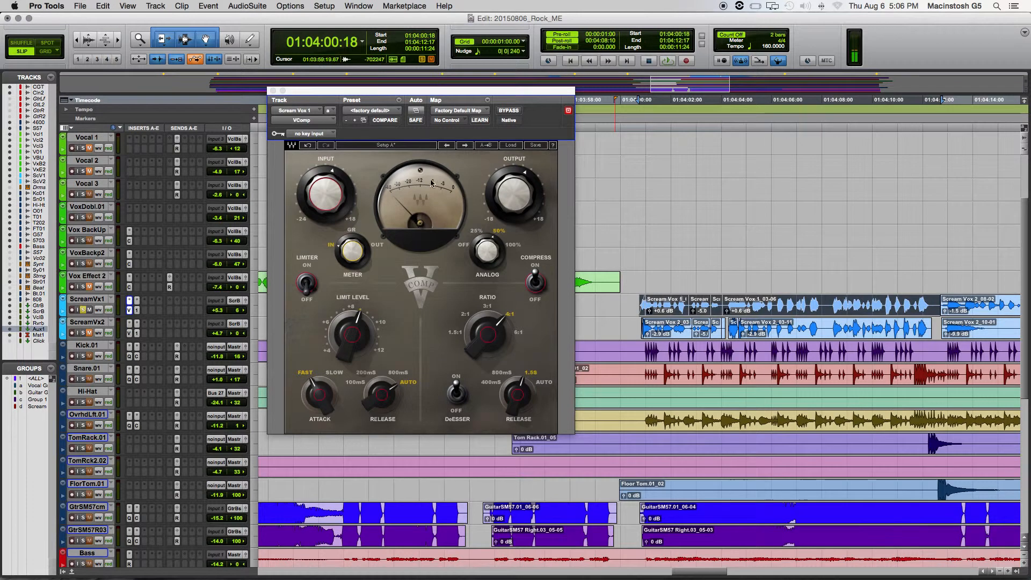
- Raise the VComp input level while playing the scream clips, and set the meter to gain reduction (GR)
{"action": "key", "text": "space"}
{"action": "mouse_move", "coordinate": [313, 195]}
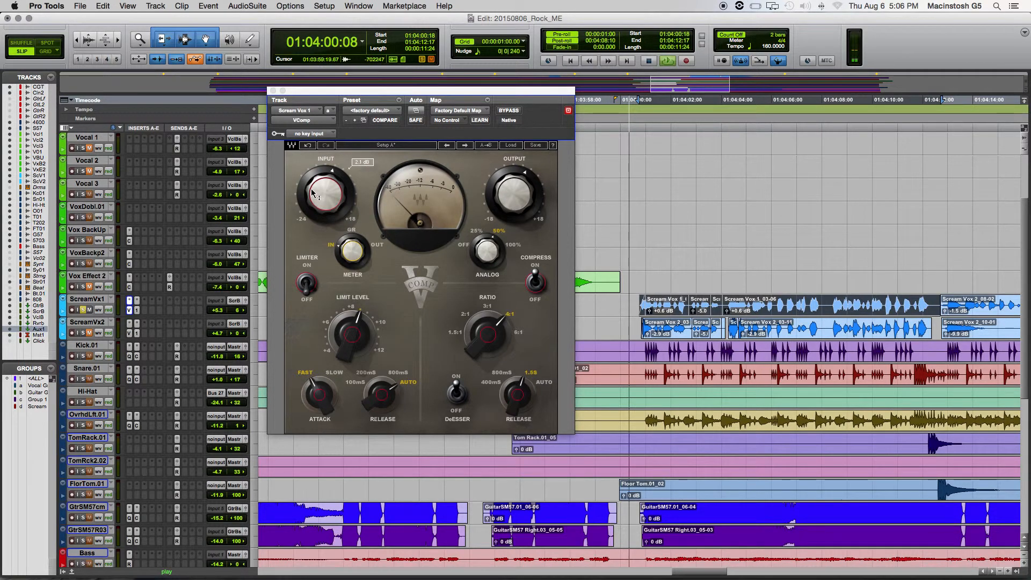
{"action": "mouse_move", "coordinate": [313, 195]}
{"action": "left_mouse_down"}
{"action": "mouse_move", "coordinate": [312, 250]}
{"action": "mouse_move", "coordinate": [313, 192]}
{"action": "left_mouse_up"}
{"action": "key", "text": "space"}
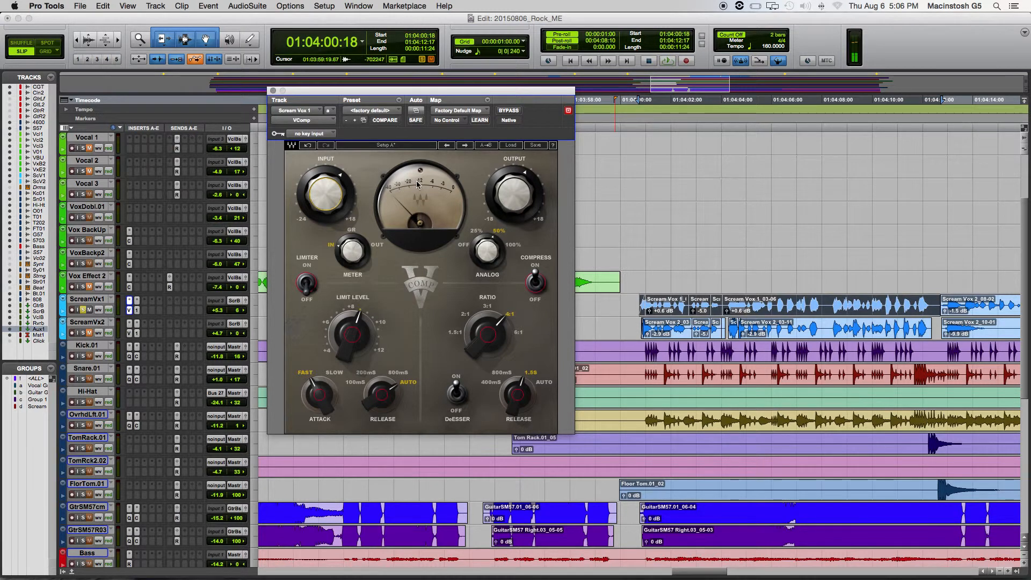
{"action": "left_click", "coordinate": [354, 259]}
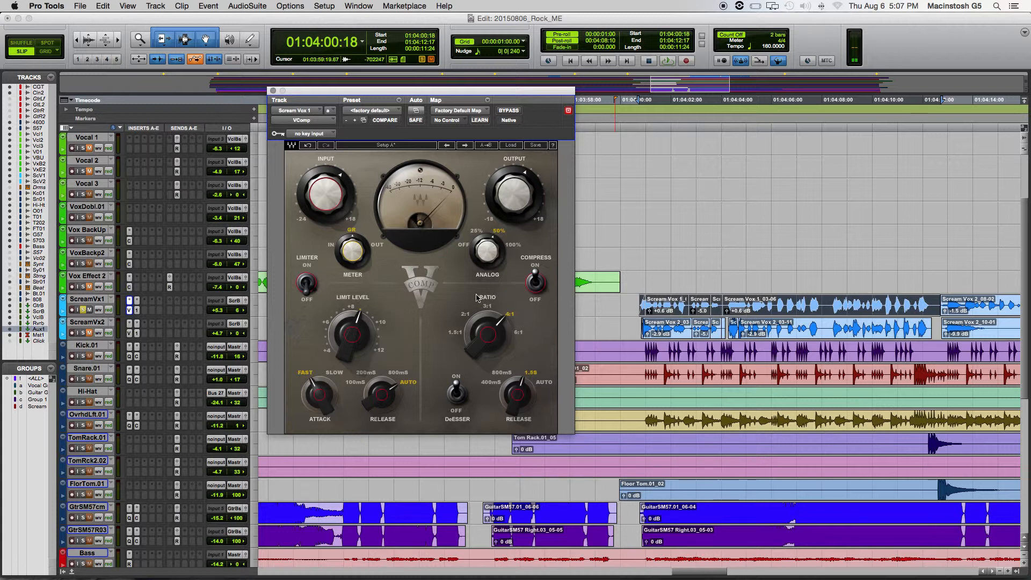
- Set the VComp meter to OUT and adjust the output level to about -1.1 dB while playing the scream clips
{"action": "left_click_drag", "start_coordinate": [506, 190], "coordinate": [505, 220]}
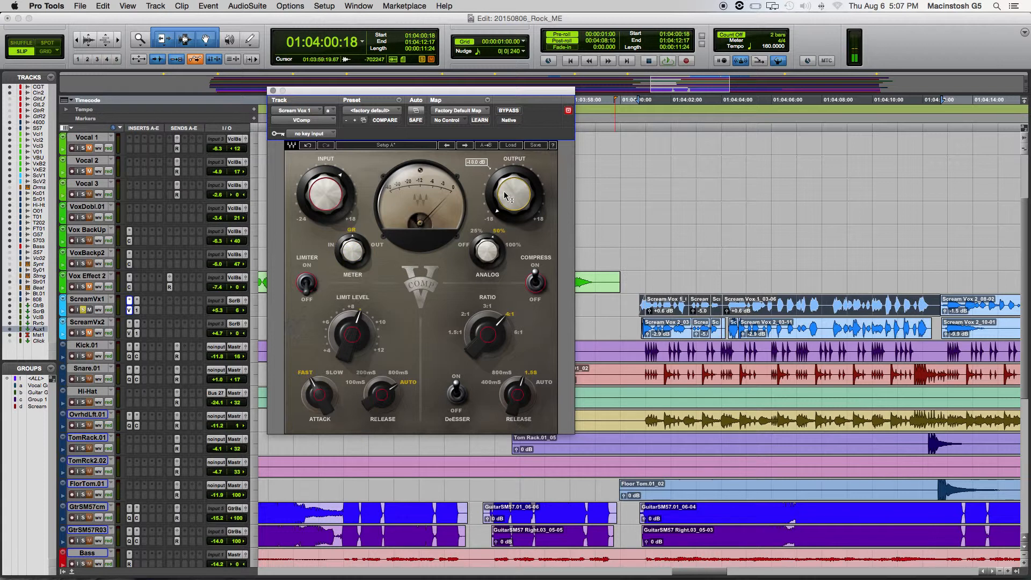
{"action": "left_click", "coordinate": [352, 250]}
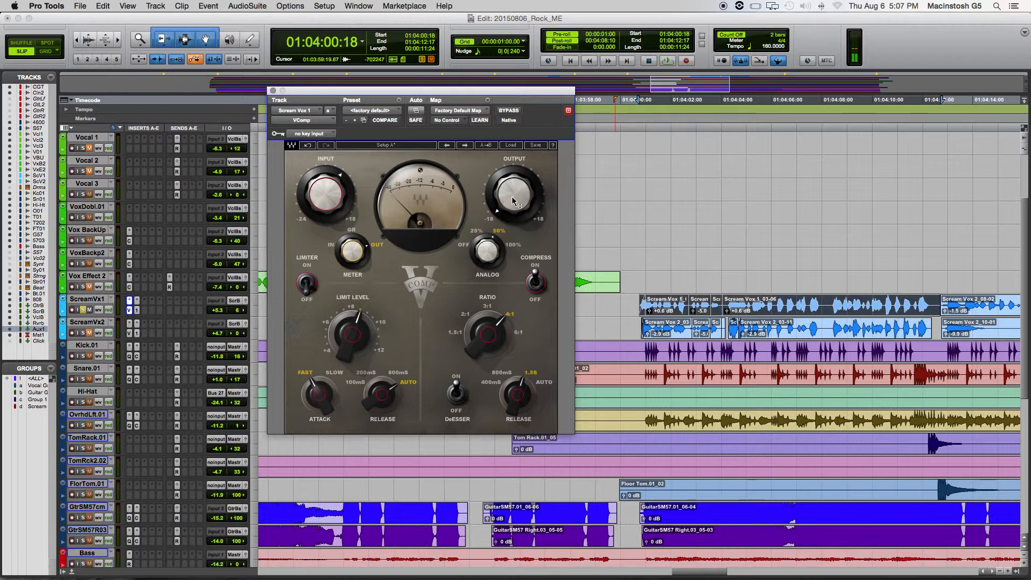
{"action": "key", "text": "space"}
{"action": "left_click_drag", "start_coordinate": [517, 202], "coordinate": [512, 130]}
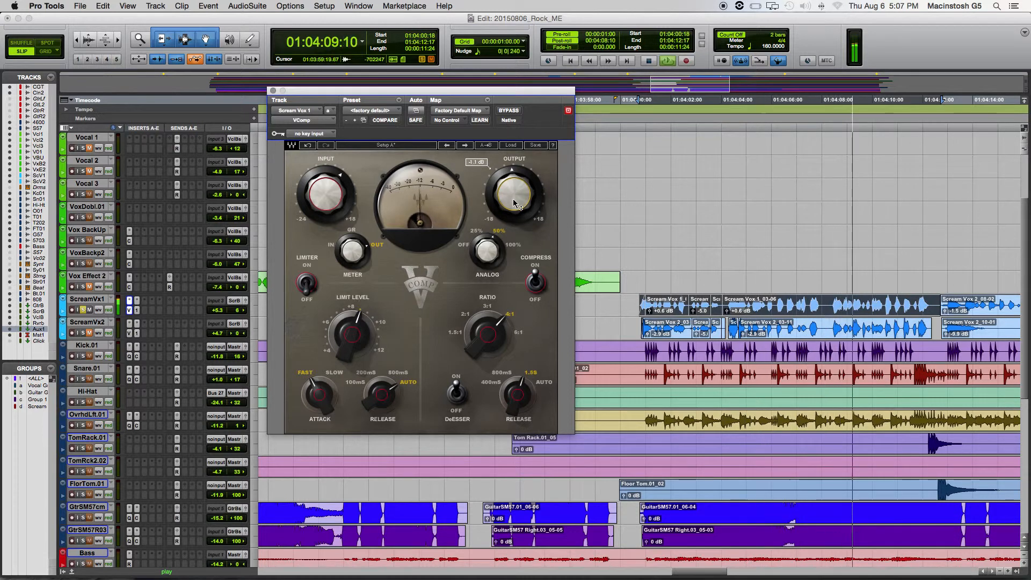
{"action": "key", "text": "space"}
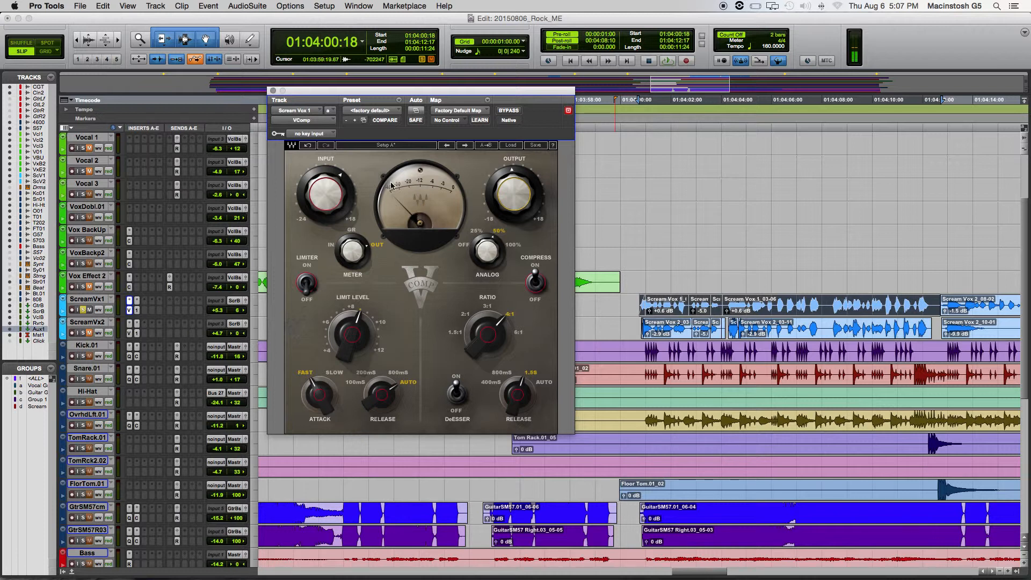
- Show the Mix window with VComp moved clear of the scream channels, and toggle the VComp bypass on and off
{"action": "key", "text": "super+equal"}
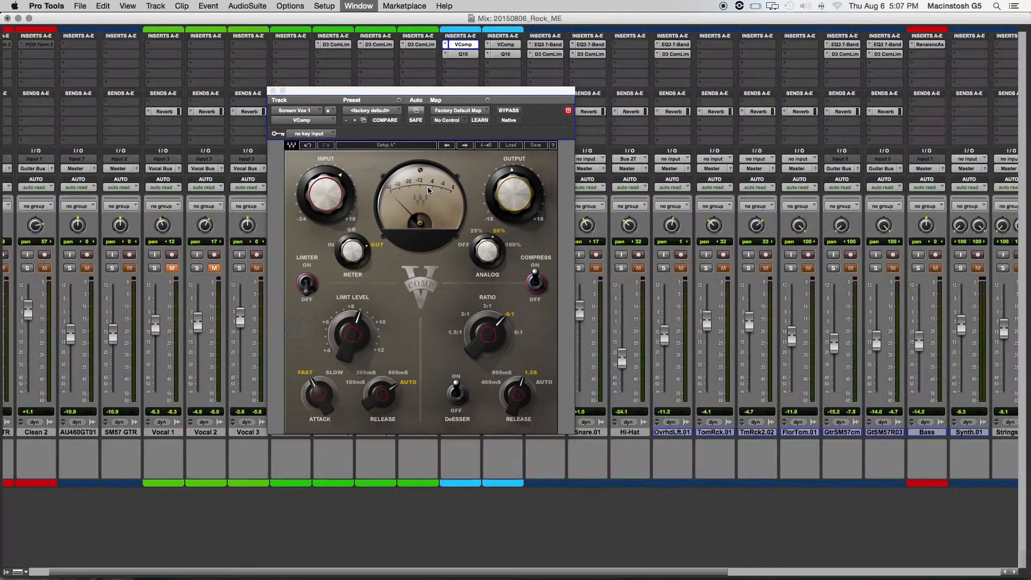
{"action": "left_click_drag", "start_coordinate": [403, 95], "coordinate": [702, 56]}
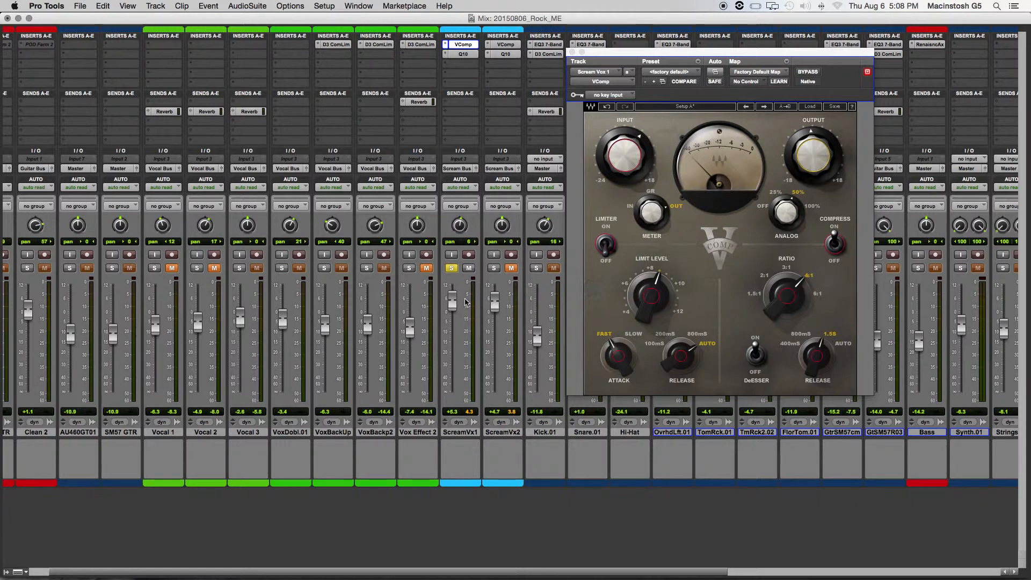
{"action": "left_click", "coordinate": [800, 73]}
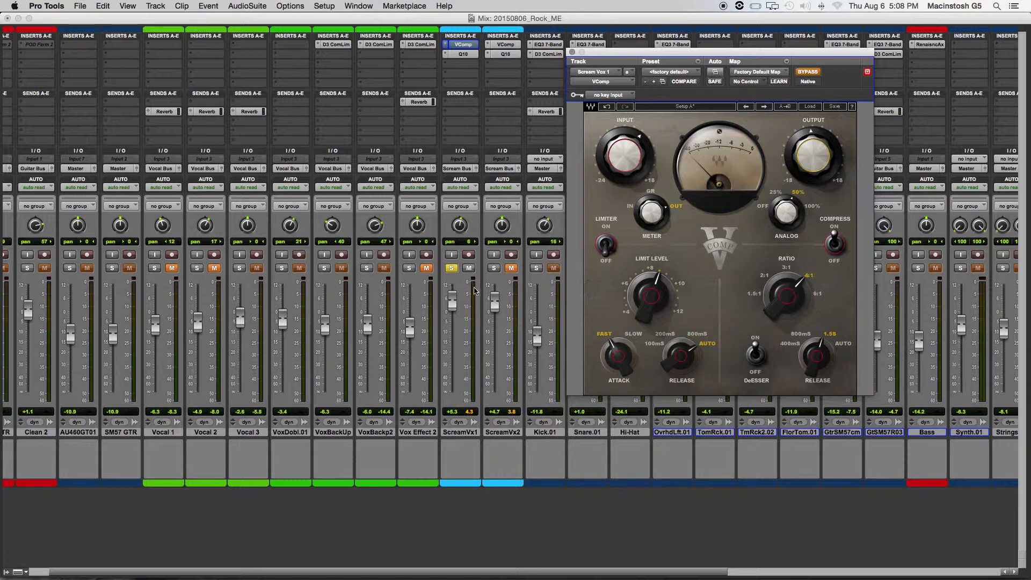
{"action": "left_click", "coordinate": [804, 73]}
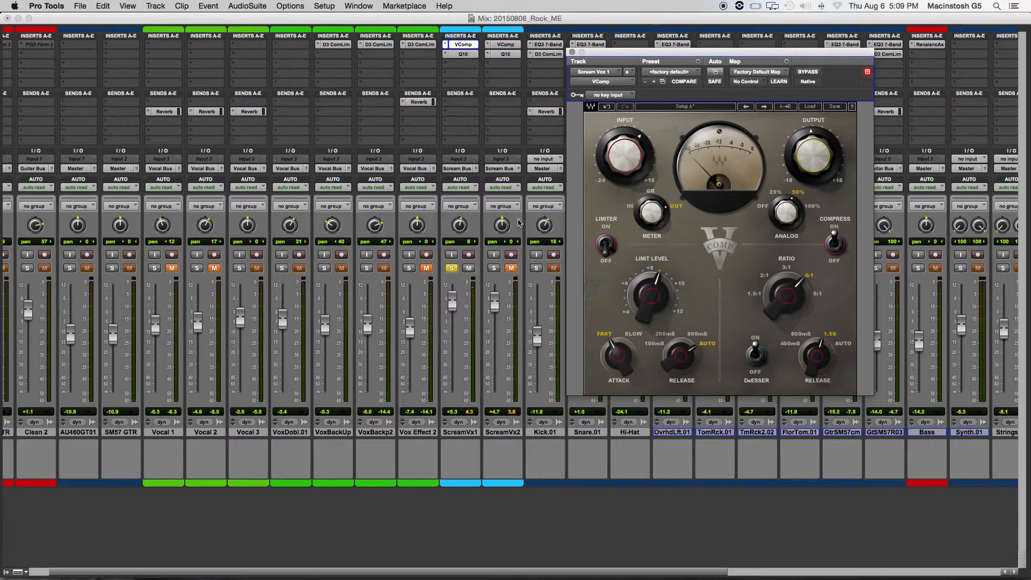
- Return to the Edit window and compare VComp ratios 1.5:1, 2:1 and 3:1 while playing the screams, ending on 4:1
{"action": "key", "text": "super+equal"}
{"action": "left_click_drag", "start_coordinate": [643, 57], "coordinate": [287, 75]}
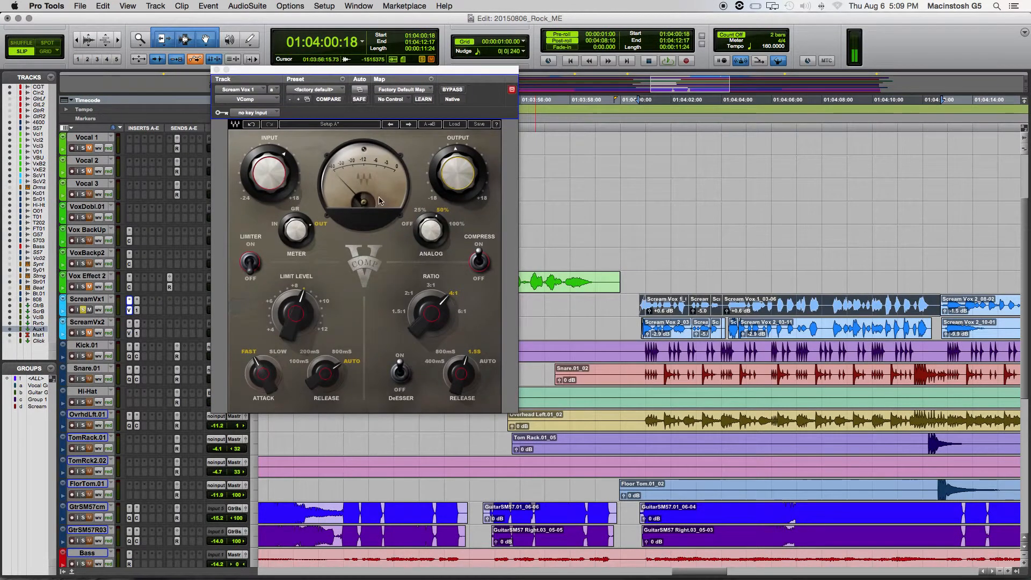
{"action": "left_click_drag", "start_coordinate": [422, 317], "coordinate": [424, 346]}
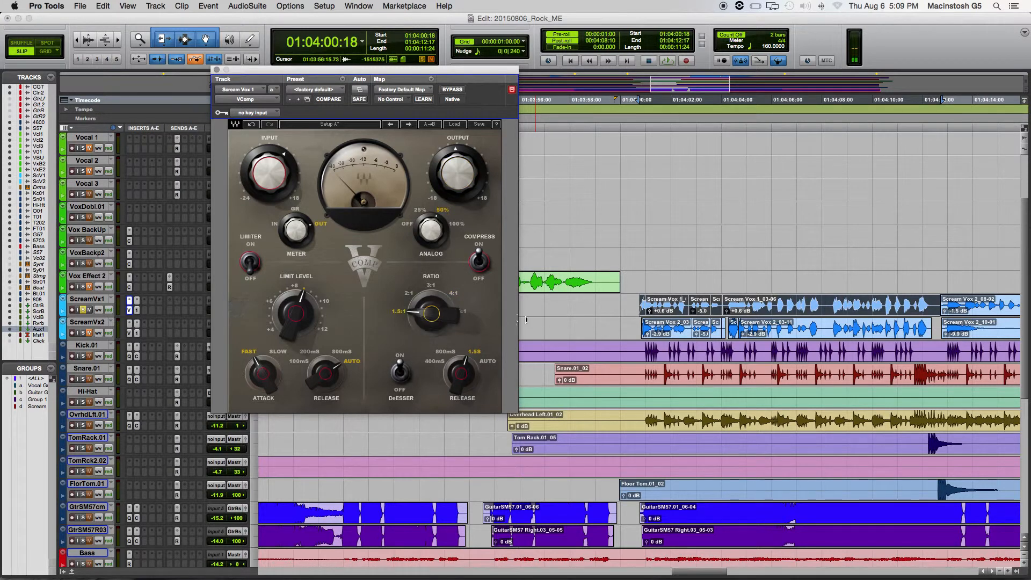
{"action": "key", "text": "space"}
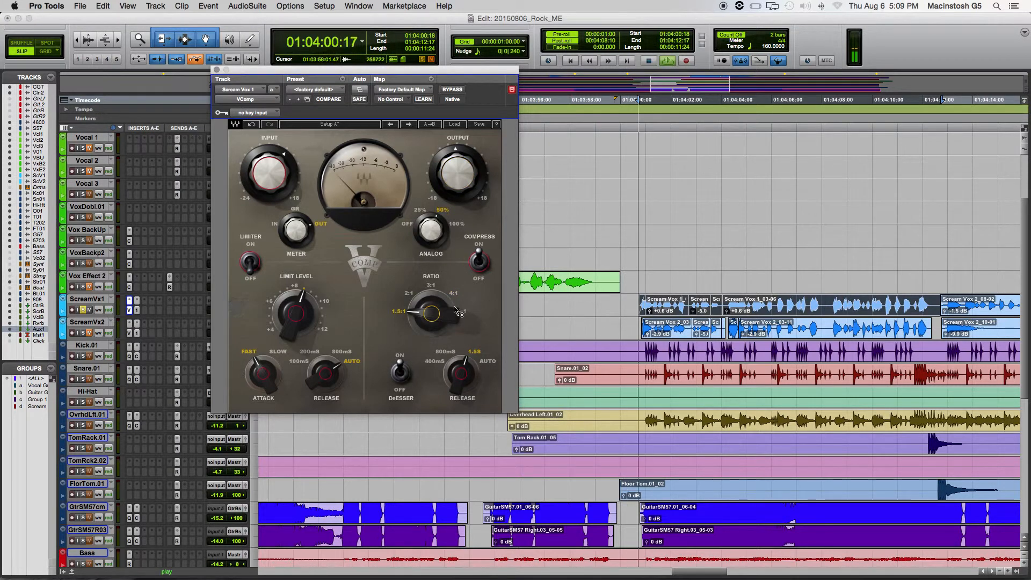
{"action": "left_click", "coordinate": [408, 295]}
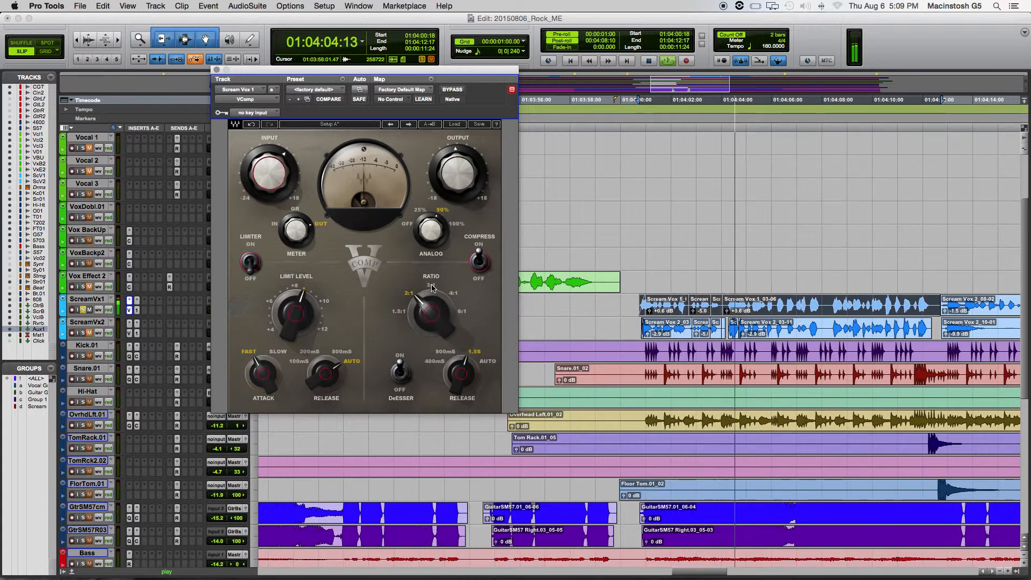
{"action": "left_click", "coordinate": [431, 286]}
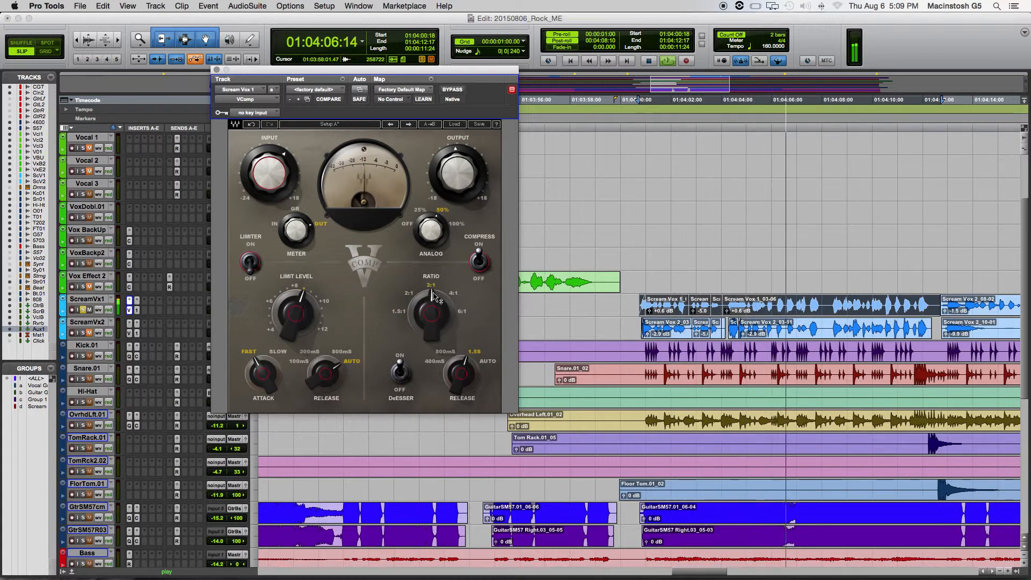
{"action": "left_click_drag", "start_coordinate": [433, 294], "coordinate": [436, 291]}
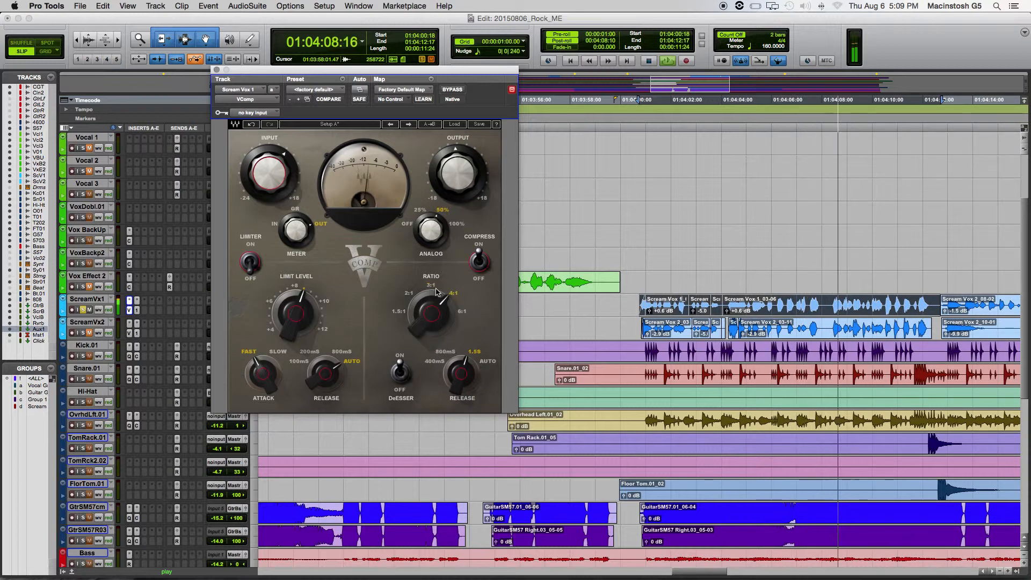
{"action": "key", "text": "space"}
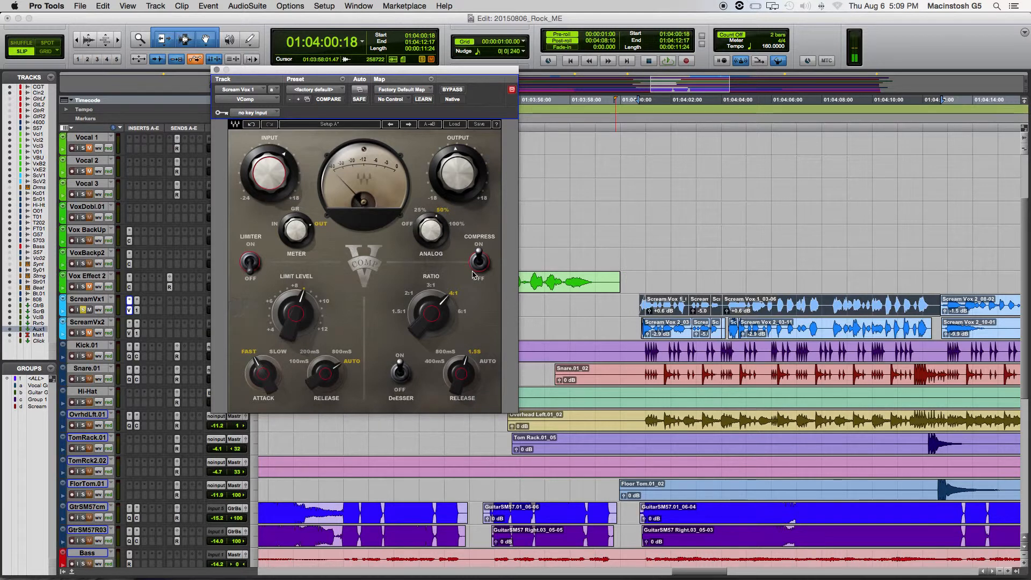
- Try a VComp compressor release of 800 ms and set it to 400 ms while playing the scream clips
{"action": "left_click", "coordinate": [450, 352]}
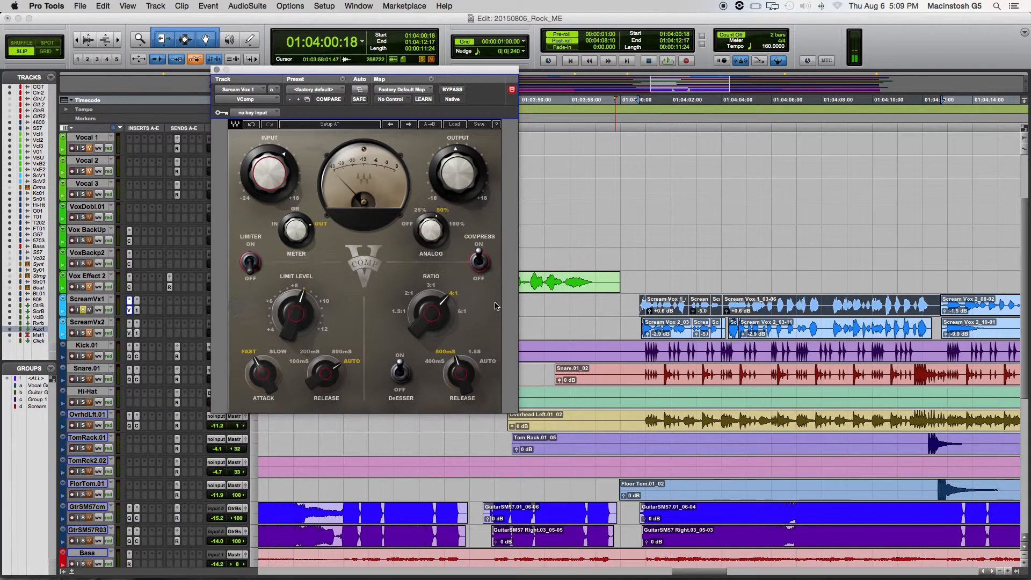
{"action": "key", "text": "space"}
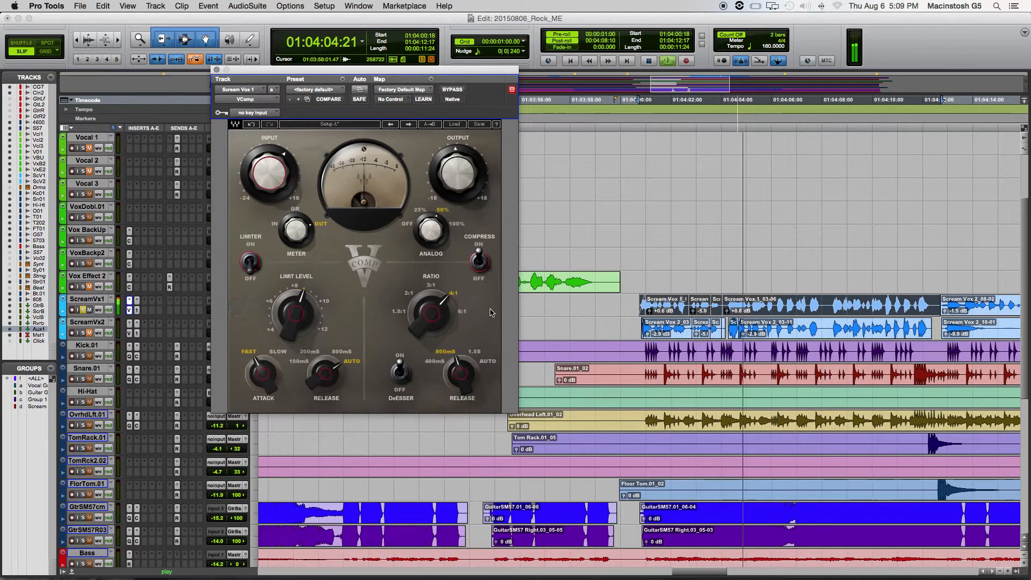
{"action": "left_click", "coordinate": [434, 362]}
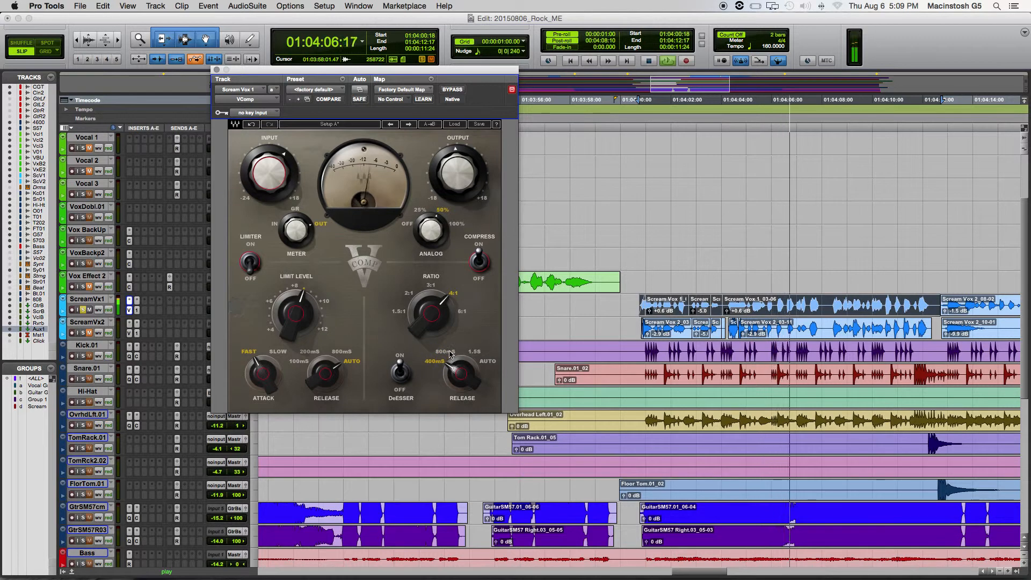
{"action": "key", "text": "space"}
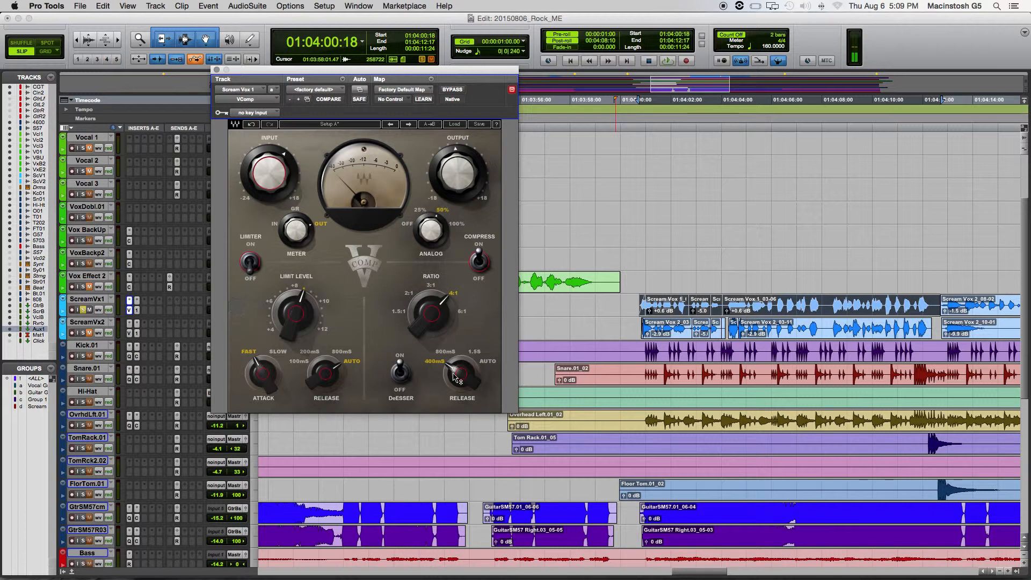
- Close VComp, play ScreamVx1 and ScreamVx2 soloed together, and clear their solos
{"action": "left_click", "coordinate": [701, 310]}
{"action": "left_click", "coordinate": [216, 70]}
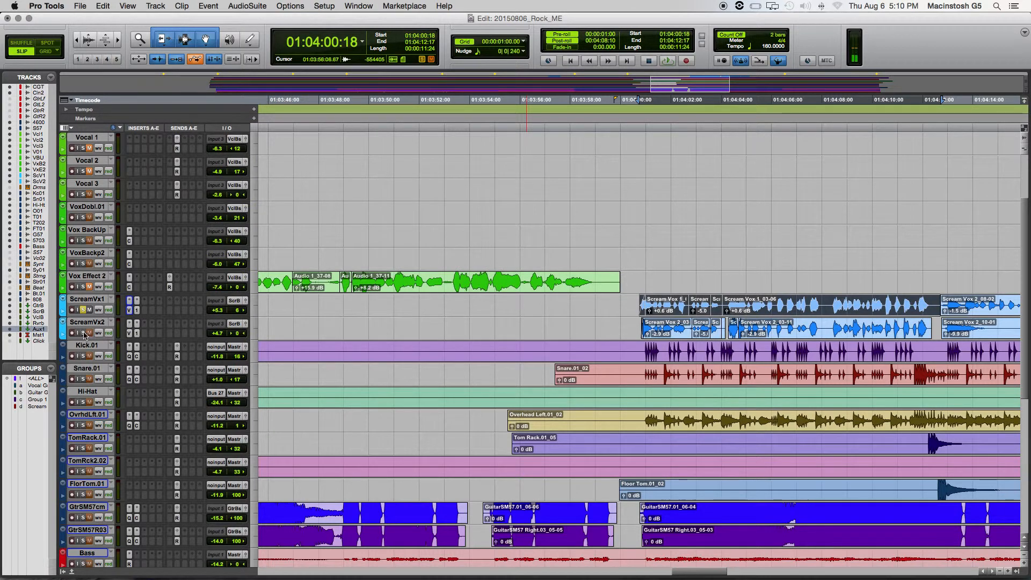
{"action": "key", "text": "space"}
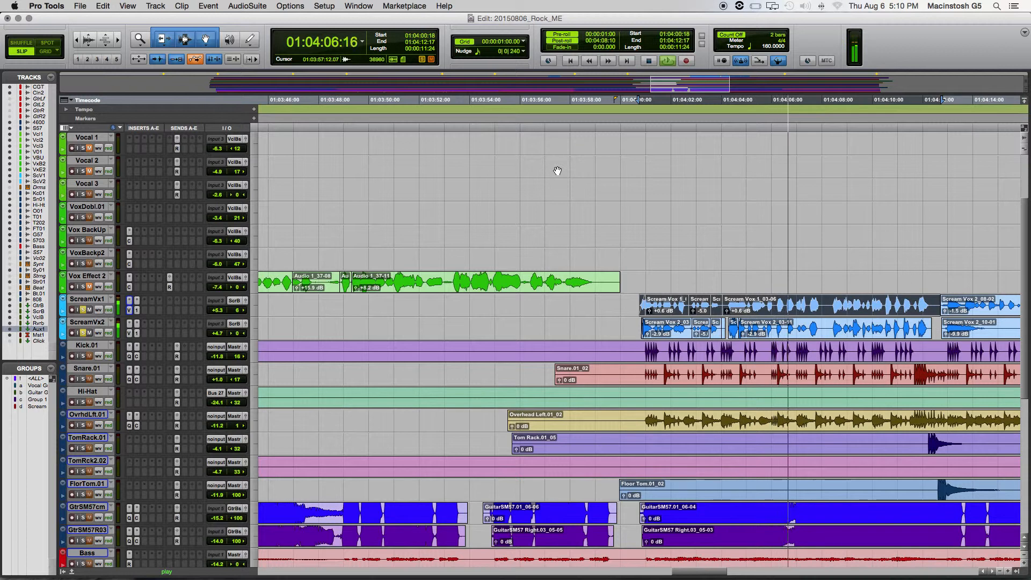
{"action": "key", "text": "space"}
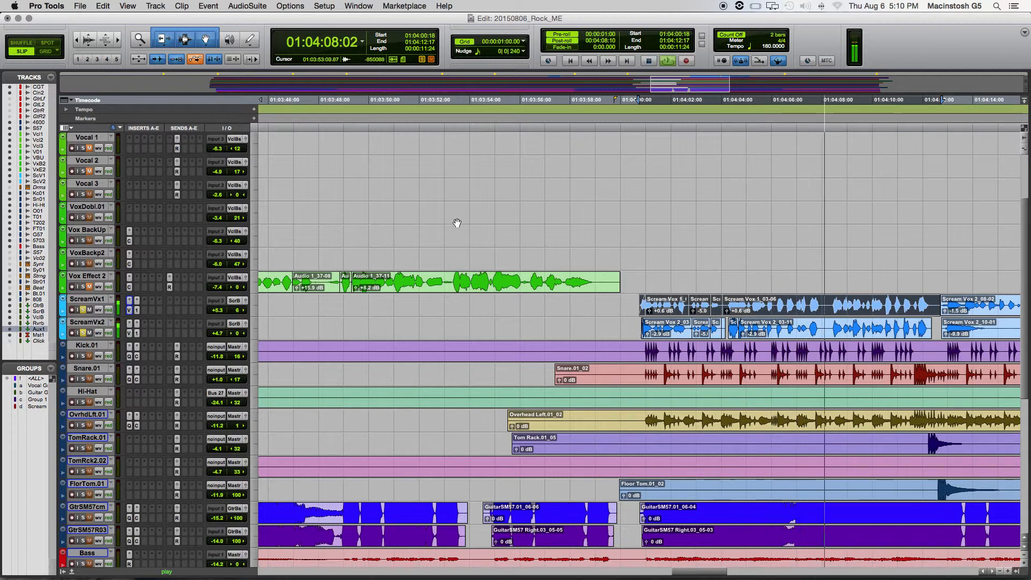
{"action": "left_click", "coordinate": [83, 310]}
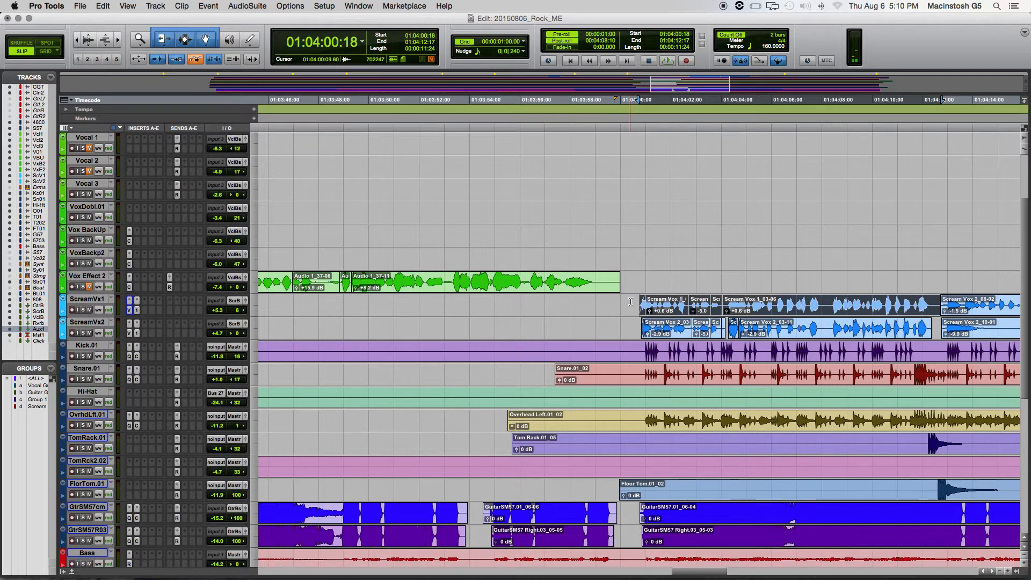
- Open Renaissance Axx on the Bass track, place it clear of the track controls, and solo the Aux 1 and Bass tracks
{"action": "scroll", "coordinate": [631, 302], "scroll_direction": "up", "scroll_amount": 4}
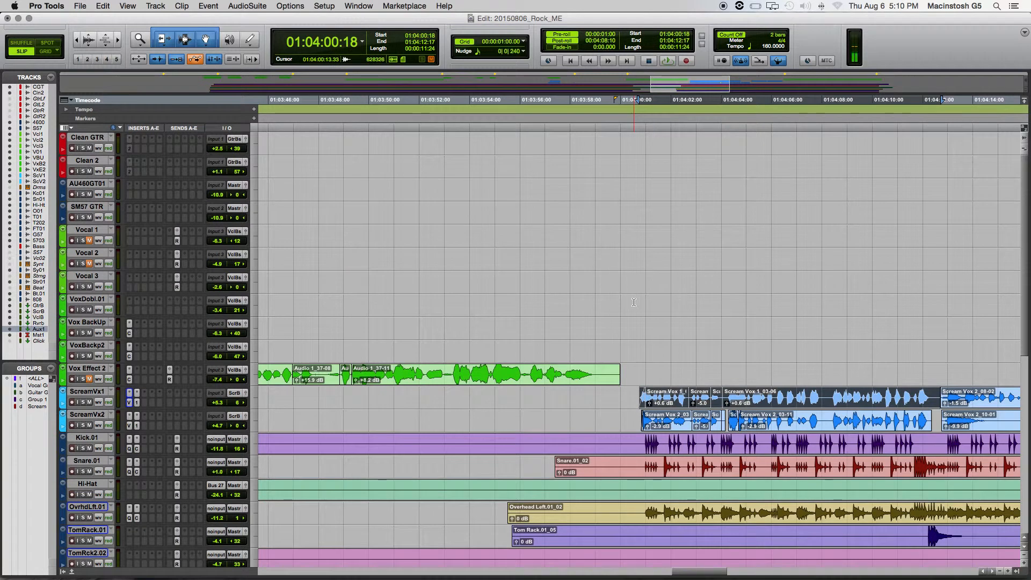
{"action": "scroll", "coordinate": [632, 302], "scroll_direction": "down", "scroll_amount": 16}
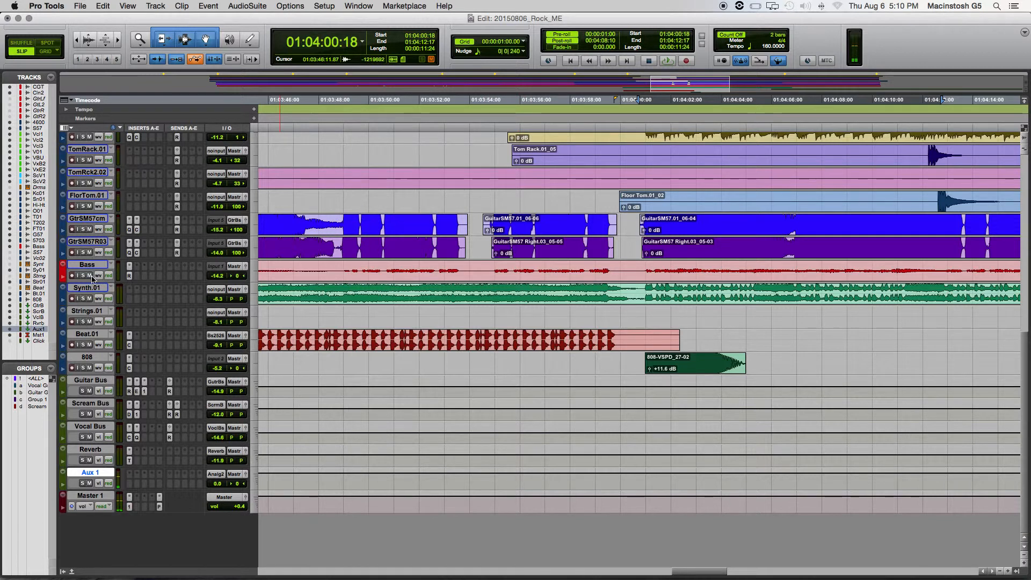
{"action": "left_click", "coordinate": [127, 276]}
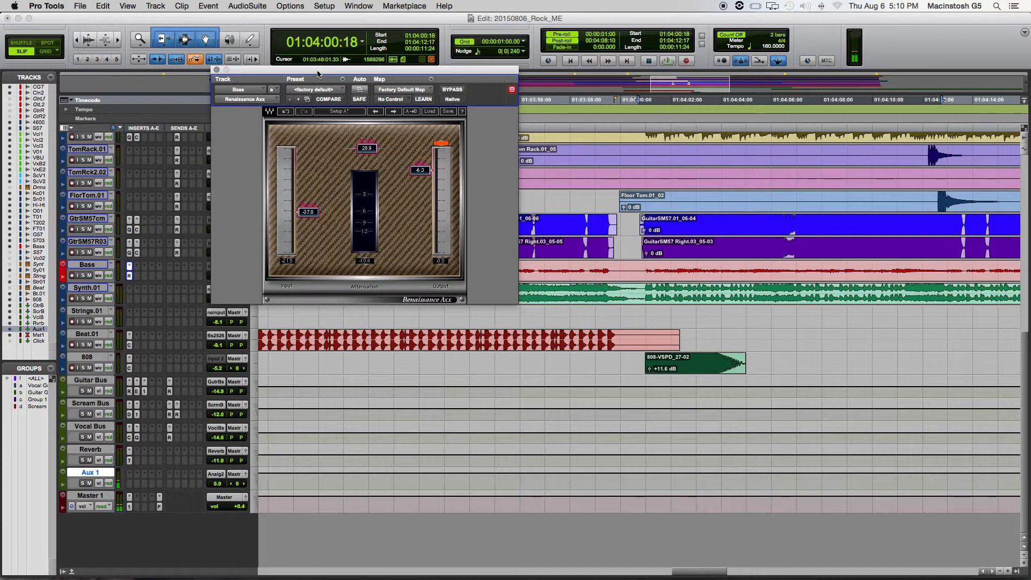
{"action": "left_click_drag", "start_coordinate": [320, 70], "coordinate": [521, 114]}
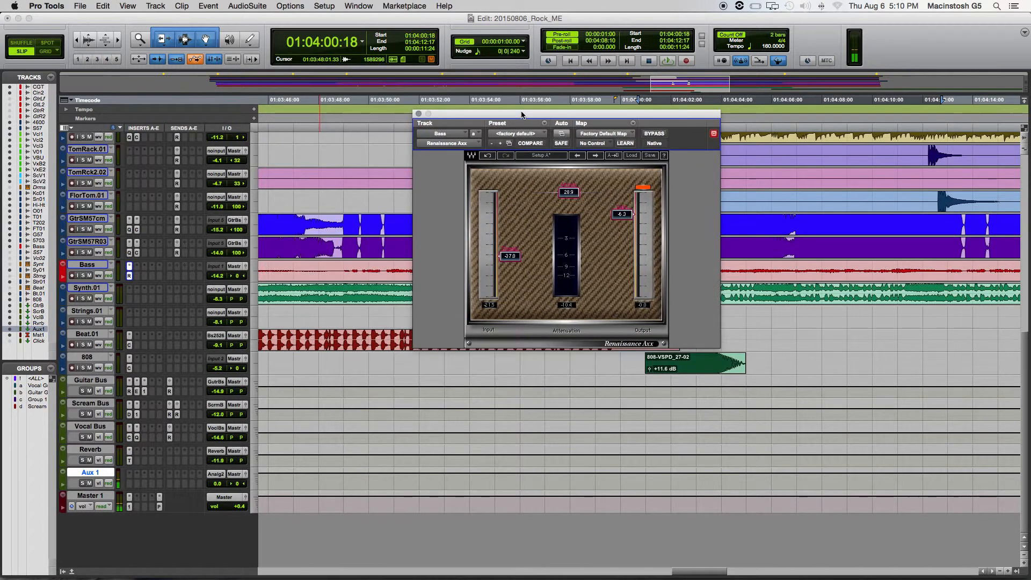
{"action": "left_click", "coordinate": [83, 482]}
{"action": "left_click", "coordinate": [84, 276]}
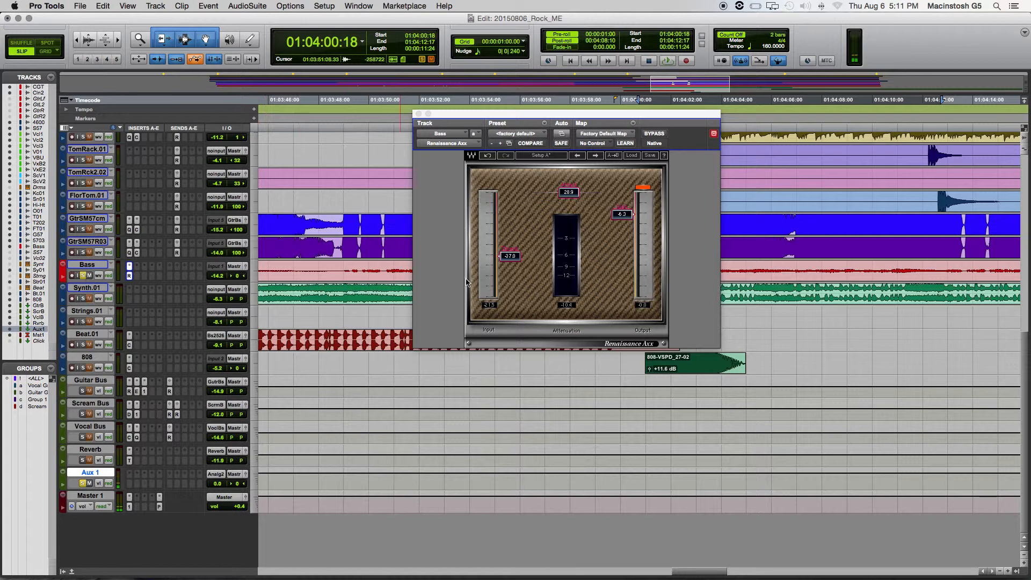
- Play the bass, compare with the Renaissance Axx threshold raised to 0.0, and set the threshold to about -28.9
{"action": "key", "text": "space"}
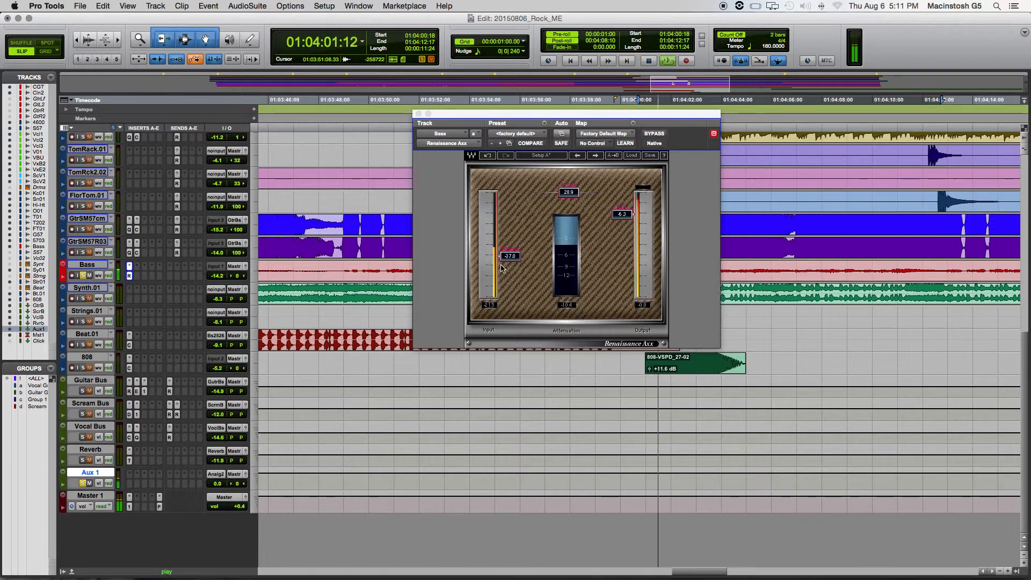
{"action": "left_click_drag", "start_coordinate": [507, 256], "coordinate": [507, 192]}
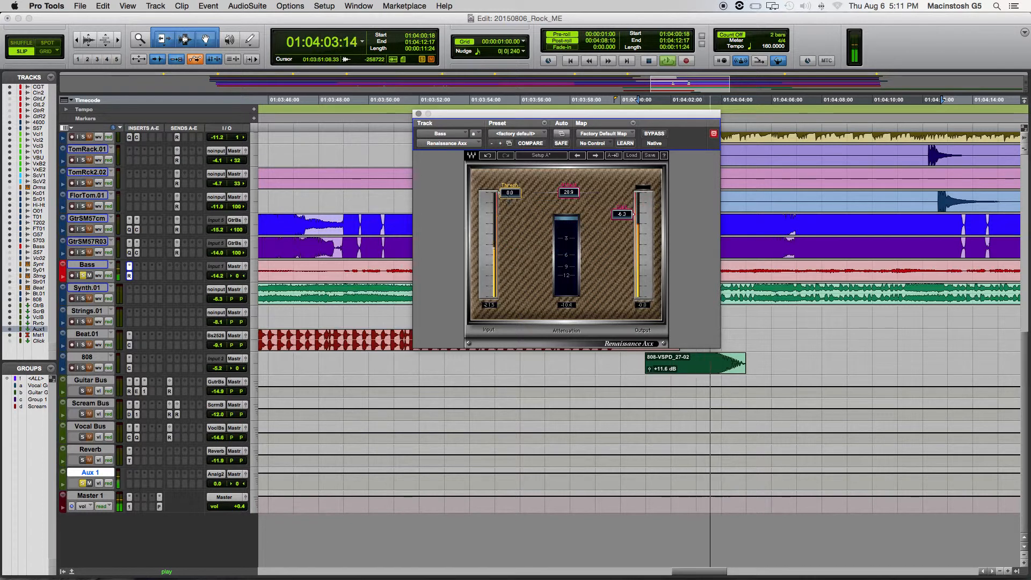
{"action": "left_click_drag", "start_coordinate": [509, 193], "coordinate": [514, 268]}
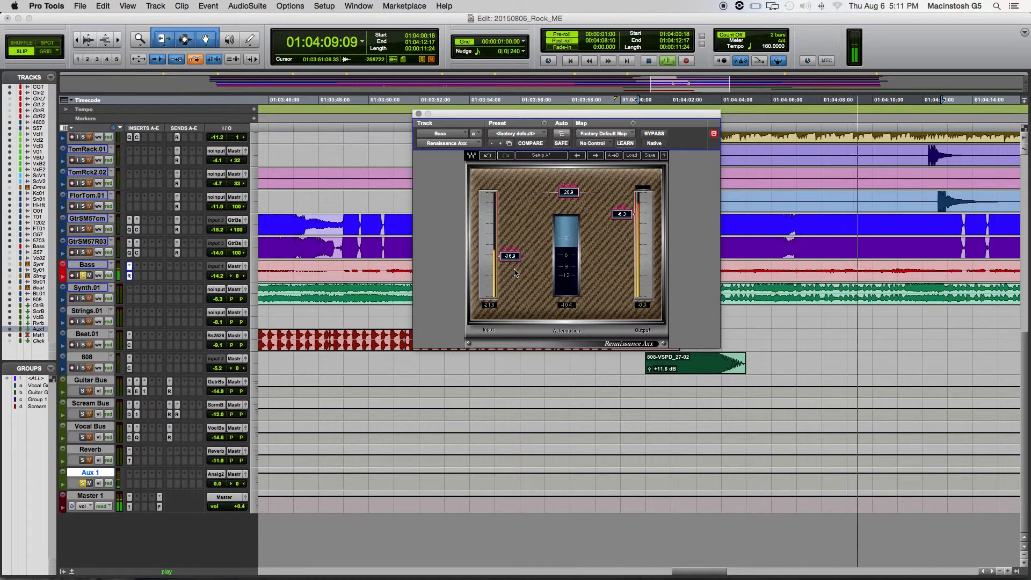
{"action": "left_click_drag", "start_coordinate": [510, 256], "coordinate": [510, 260]}
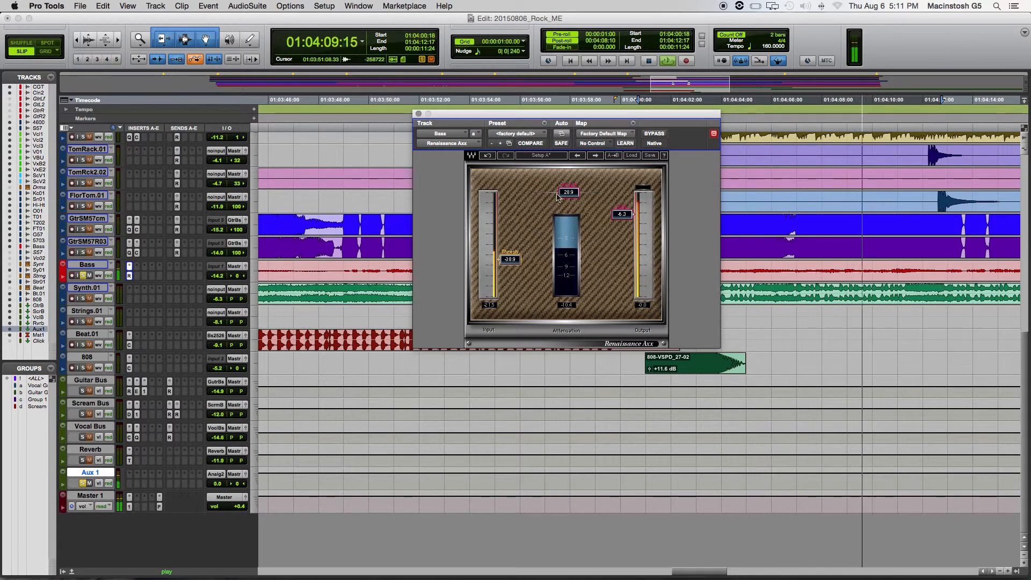
- Set the Renaissance Axx attack to 0.00 and the output gain to 0.0 while the bass plays
{"action": "left_click_drag", "start_coordinate": [566, 193], "coordinate": [546, 193]}
{"action": "left_click_drag", "start_coordinate": [622, 214], "coordinate": [621, 205]}
{"action": "left_click", "coordinate": [632, 204], "text": "alt"}
{"action": "left_click", "coordinate": [548, 193], "text": "alt"}
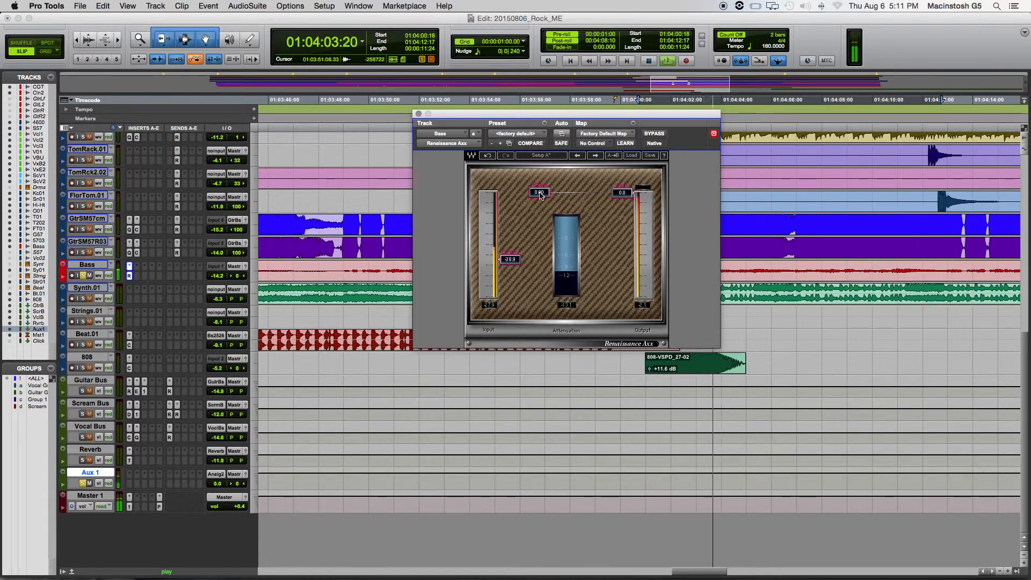
{"action": "key", "text": "space"}
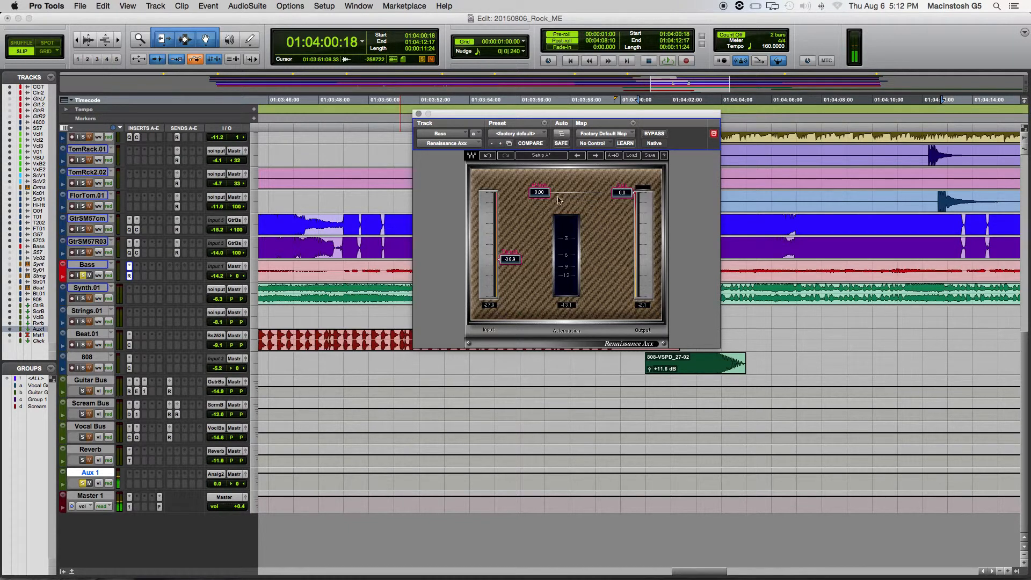
- Compare slower Renaissance Axx attack times of about 9.70, 34.5, 50.0 and 31.9 while playing the bass
{"action": "key", "text": "space"}
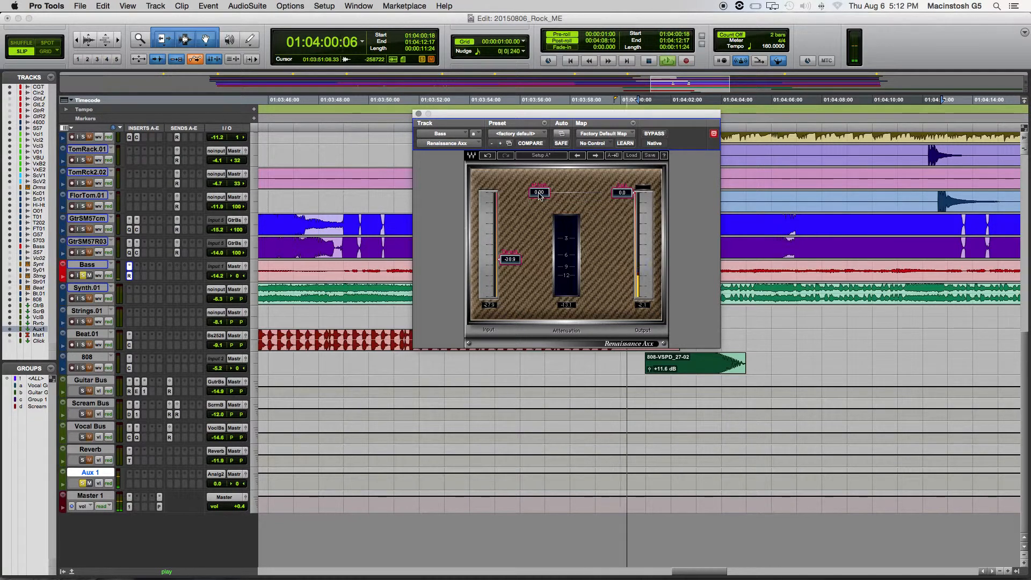
{"action": "left_click_drag", "start_coordinate": [539, 194], "coordinate": [548, 192]}
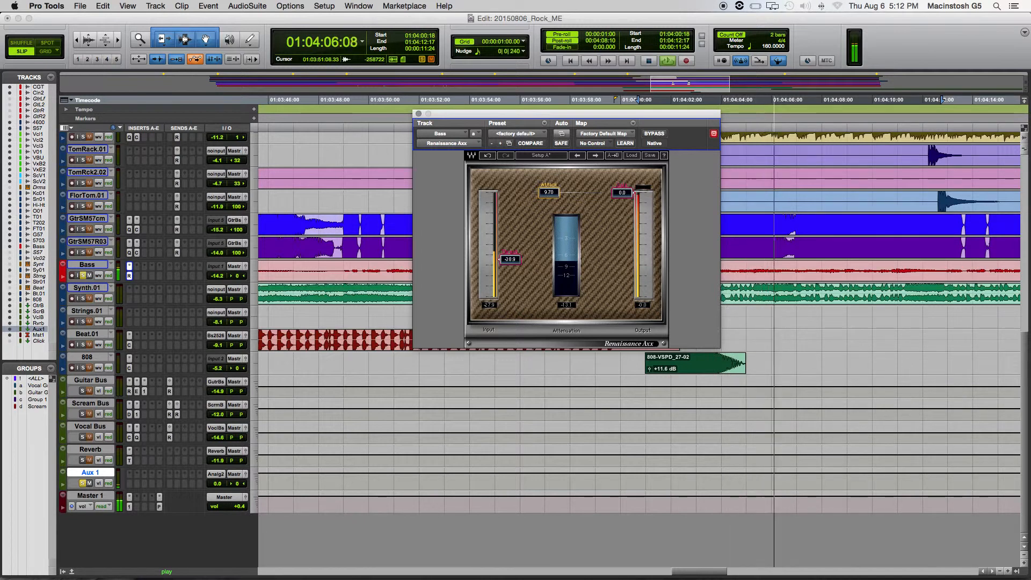
{"action": "left_click_drag", "start_coordinate": [547, 192], "coordinate": [574, 192]}
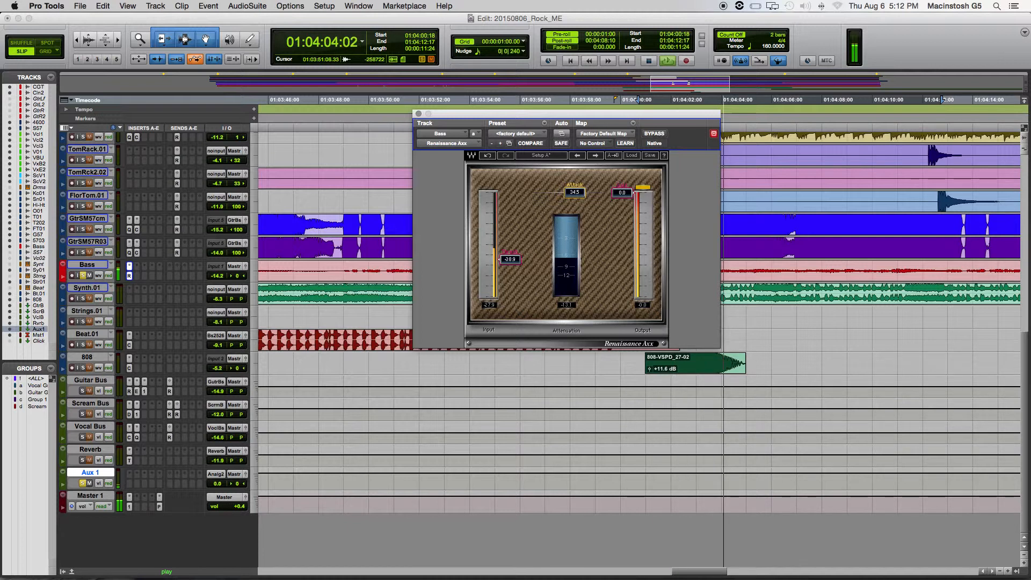
{"action": "left_click_drag", "start_coordinate": [574, 192], "coordinate": [590, 193]}
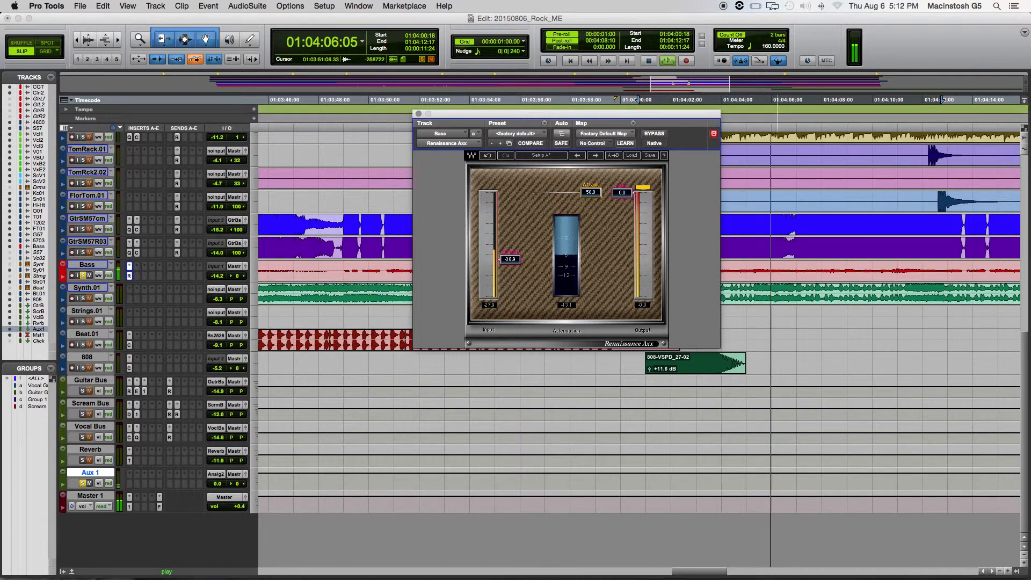
{"action": "left_click_drag", "start_coordinate": [590, 192], "coordinate": [573, 192]}
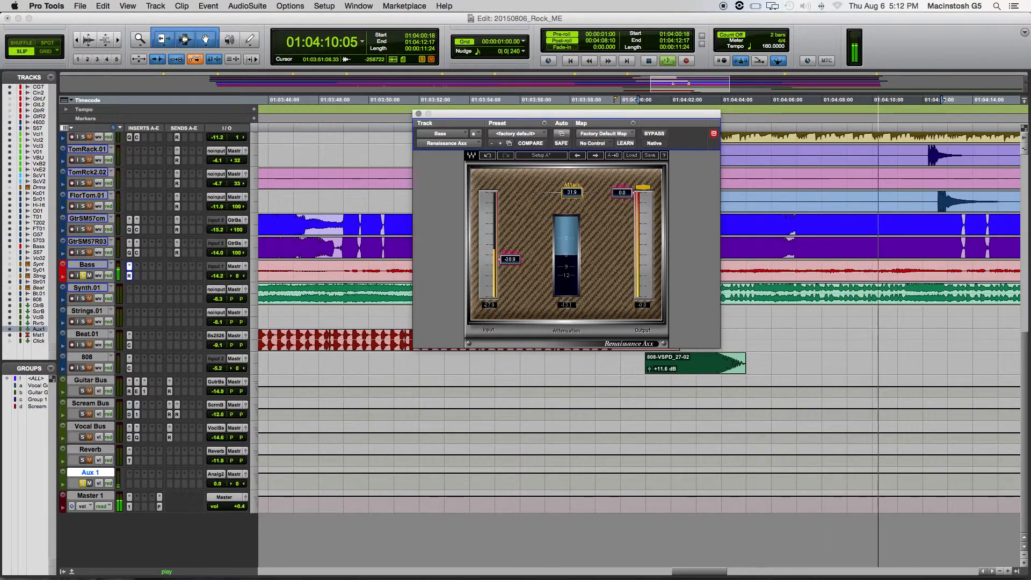
{"action": "key", "text": "space"}
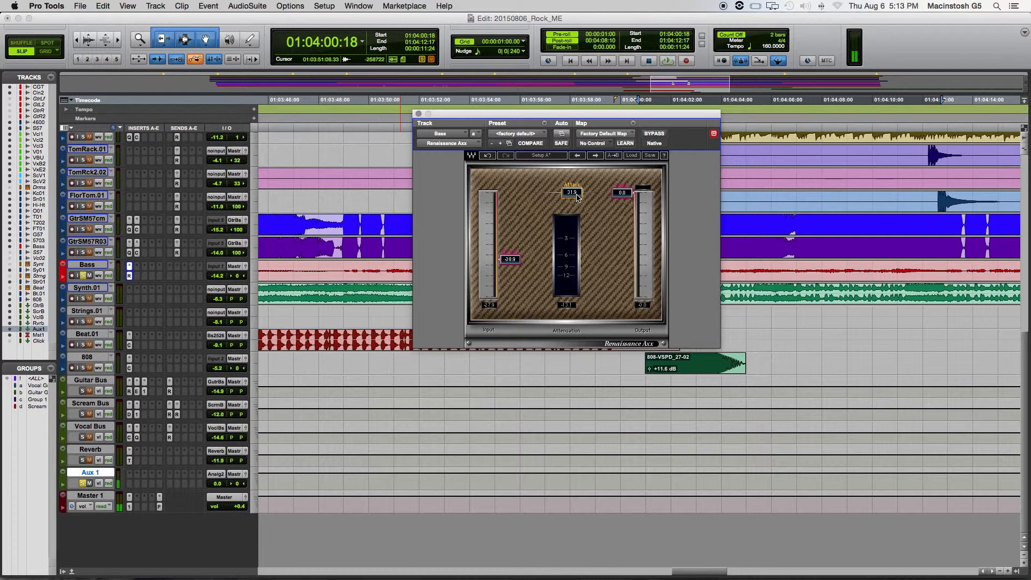
- Compare the bass with the attack at 0.00 and raise it to about 14.4 during playback
{"action": "left_click_drag", "start_coordinate": [566, 193], "coordinate": [545, 197]}
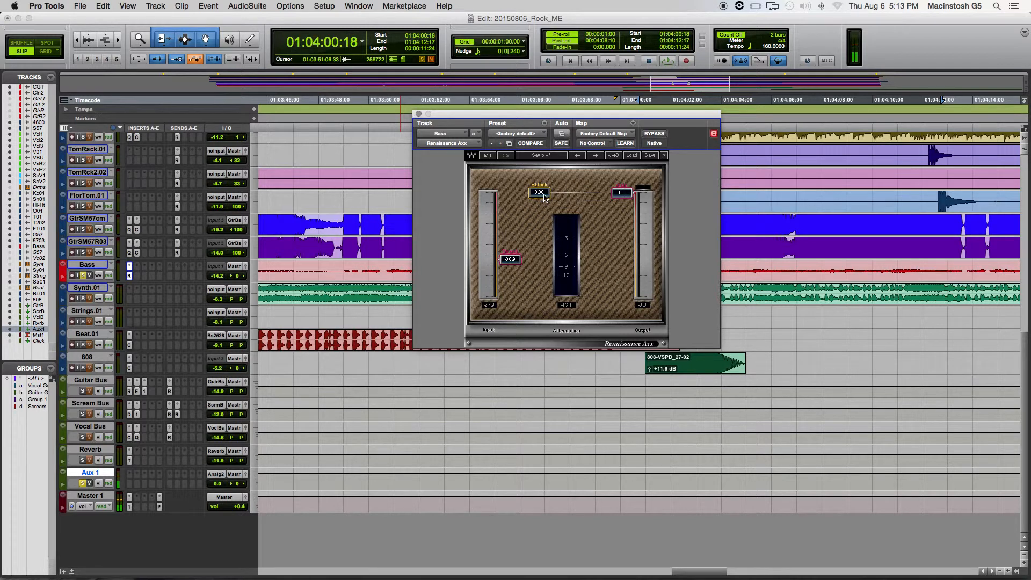
{"action": "key", "text": "space"}
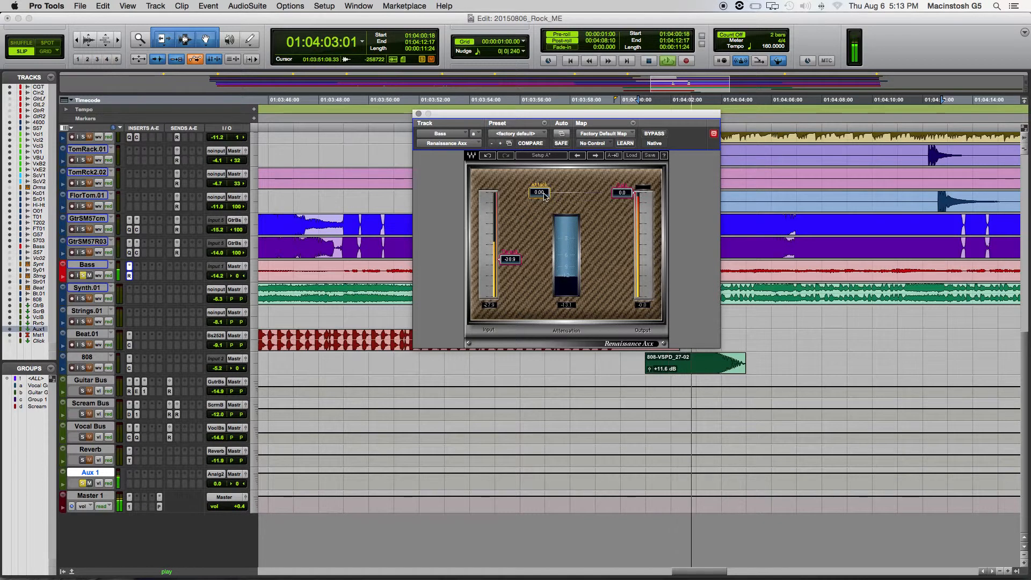
{"action": "left_click_drag", "start_coordinate": [545, 196], "coordinate": [555, 192]}
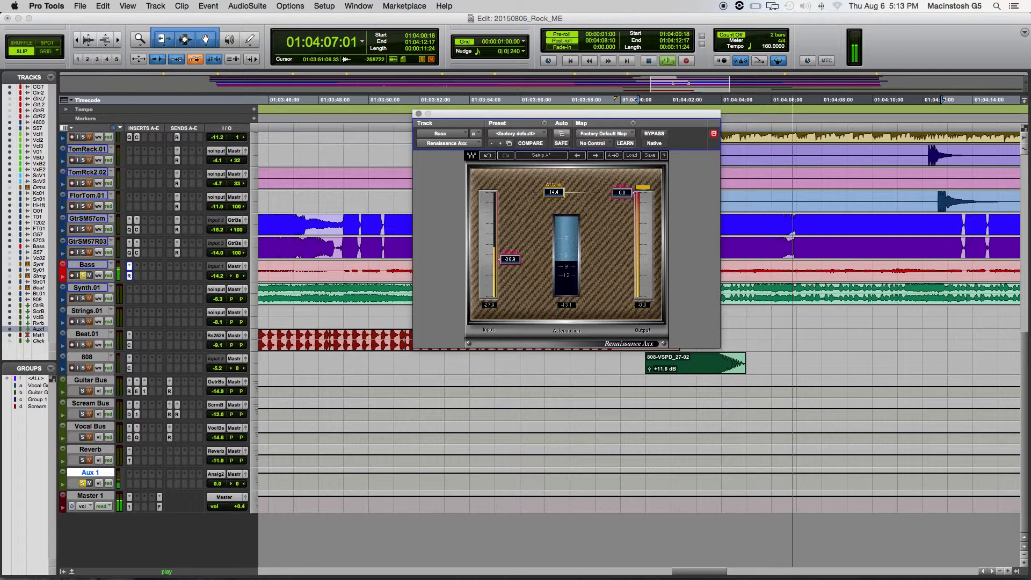
- Set the Renaissance Axx attack to about 24.1 and the output gain to about -4.9 while the bass plays
{"action": "left_click_drag", "start_coordinate": [556, 192], "coordinate": [566, 192]}
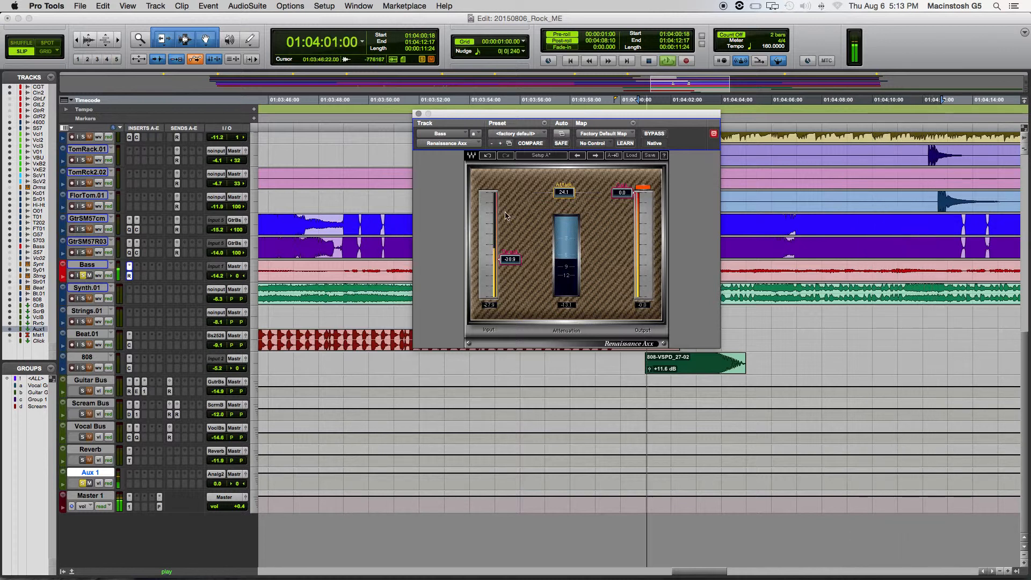
{"action": "left_click_drag", "start_coordinate": [624, 192], "coordinate": [632, 208]}
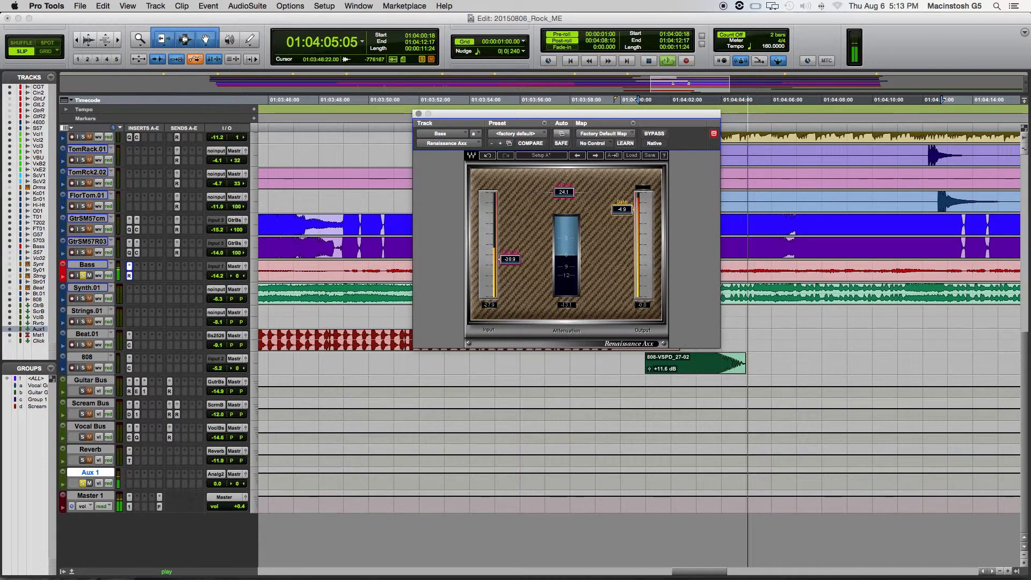
{"action": "mouse_move", "coordinate": [632, 208]}
{"action": "left_mouse_down"}
{"action": "mouse_move", "coordinate": [615, 195]}
{"action": "mouse_move", "coordinate": [632, 209]}
{"action": "left_mouse_up"}
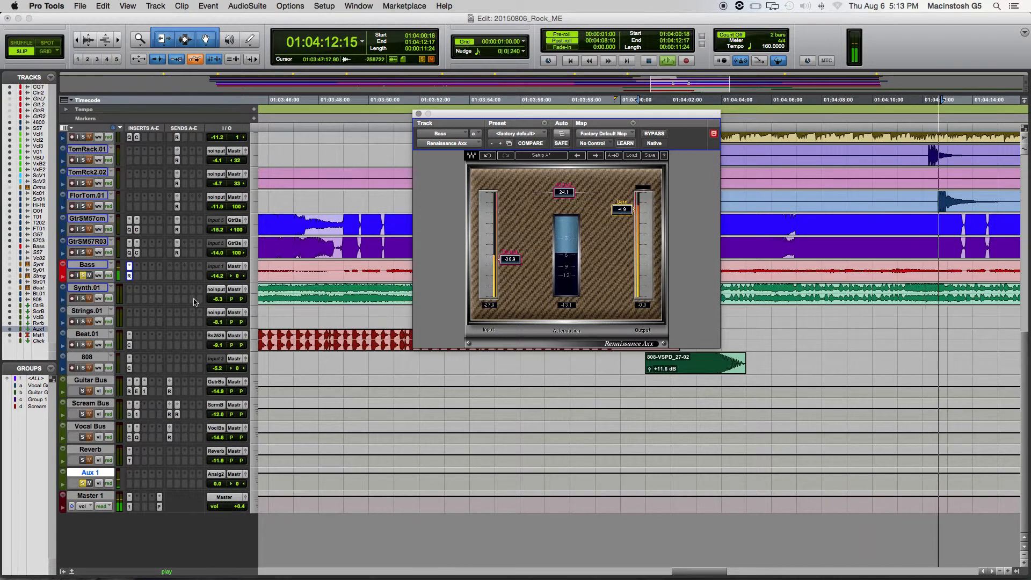
{"action": "key", "text": "space"}
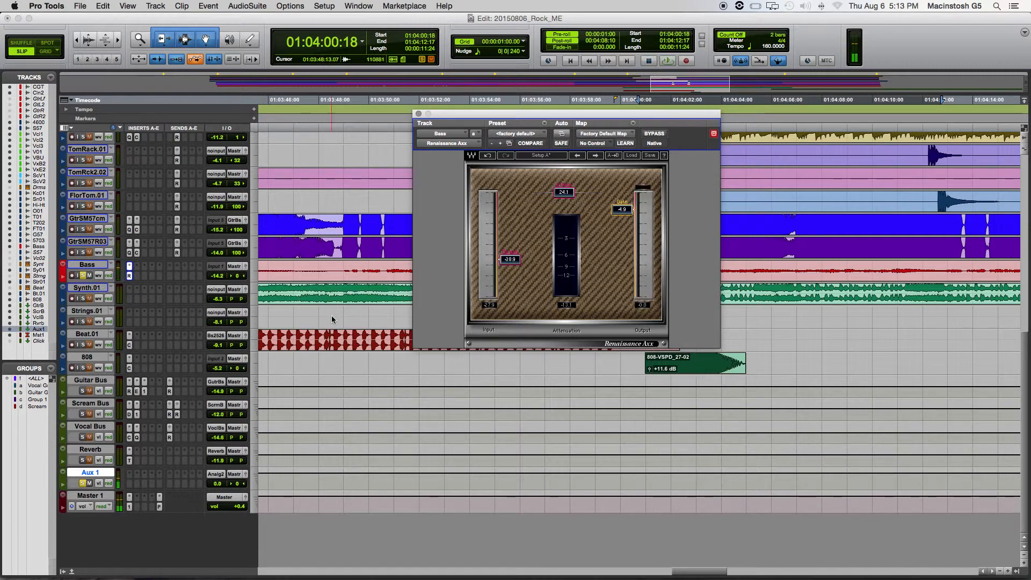
- Solo the GtrSM57cm, GtrSM57R03 and Guitar Bus tracks alongside the bass and play them together
{"action": "scroll", "coordinate": [295, 299], "scroll_direction": "up", "scroll_amount": 1}
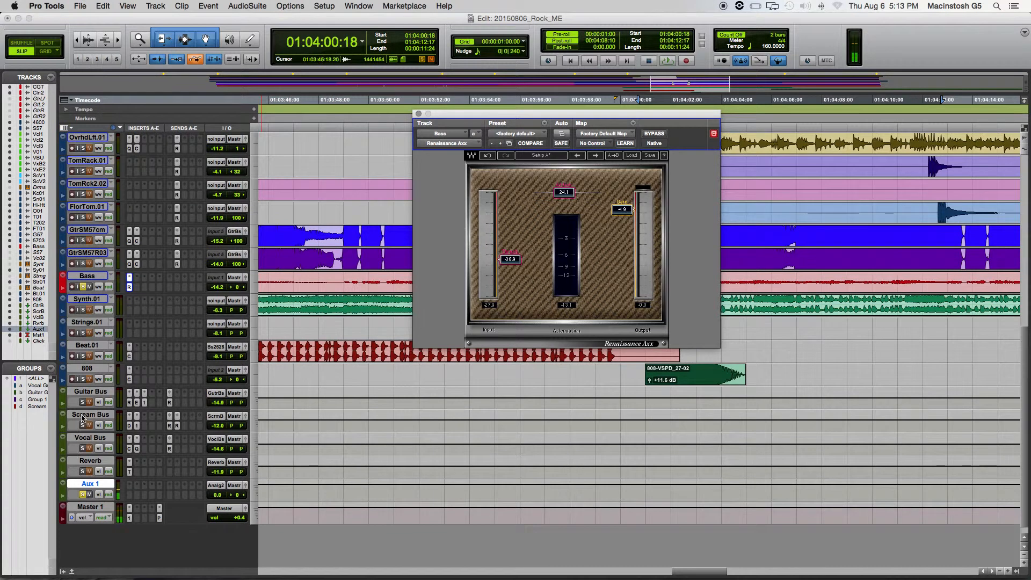
{"action": "left_click", "coordinate": [82, 403]}
{"action": "scroll", "coordinate": [94, 346], "scroll_direction": "up", "scroll_amount": 10}
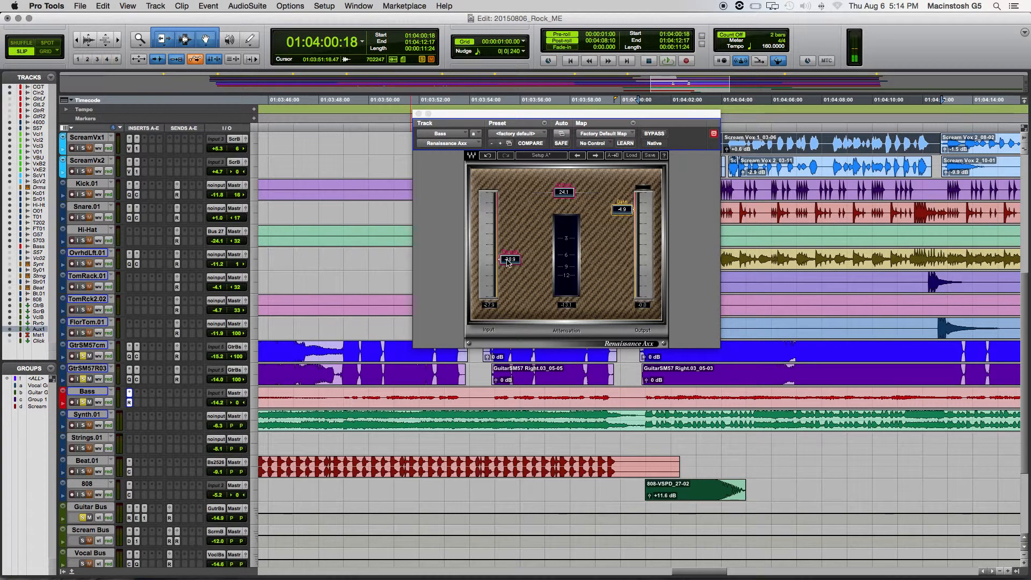
{"action": "key", "text": "space"}
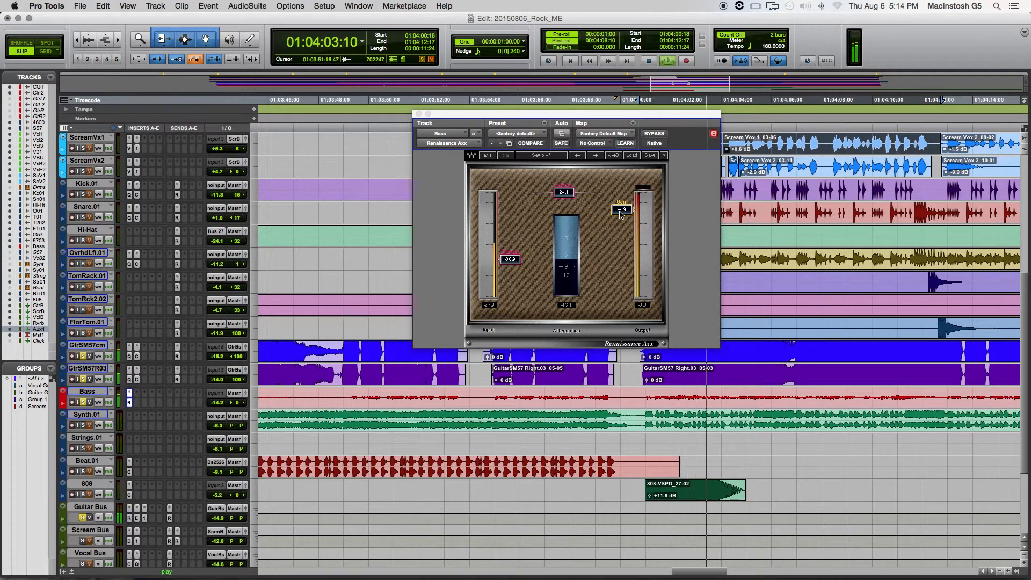
- Compare a Renaissance Axx attack of about 34.2, and set attack to about 18.6, threshold to about -42.6 and output gain to about -3.2
{"action": "left_click_drag", "start_coordinate": [563, 193], "coordinate": [574, 193]}
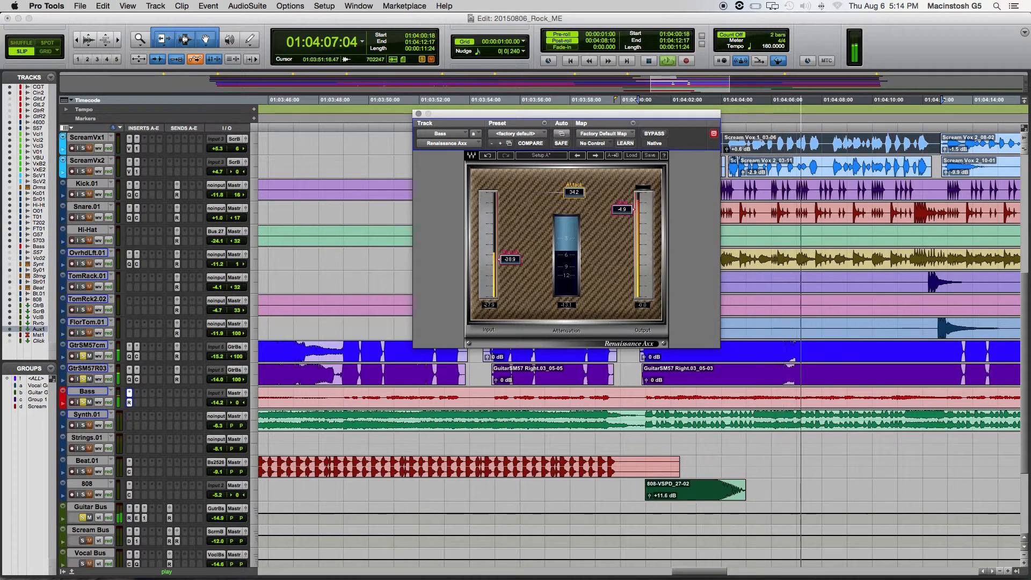
{"action": "mouse_move", "coordinate": [574, 192]}
{"action": "left_mouse_down"}
{"action": "mouse_move", "coordinate": [590, 193]}
{"action": "mouse_move", "coordinate": [558, 193]}
{"action": "left_mouse_up"}
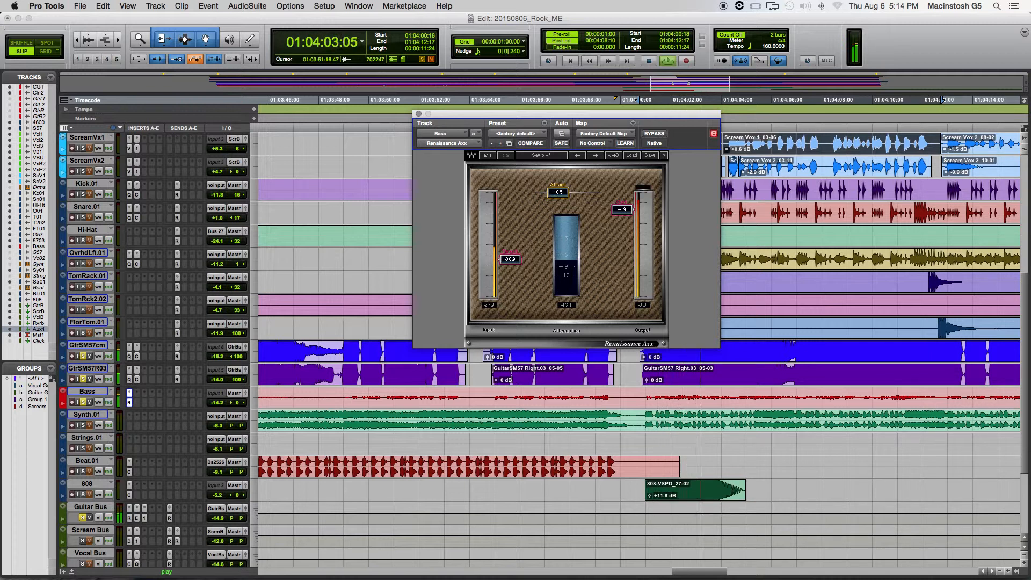
{"action": "left_click_drag", "start_coordinate": [510, 259], "coordinate": [510, 265]}
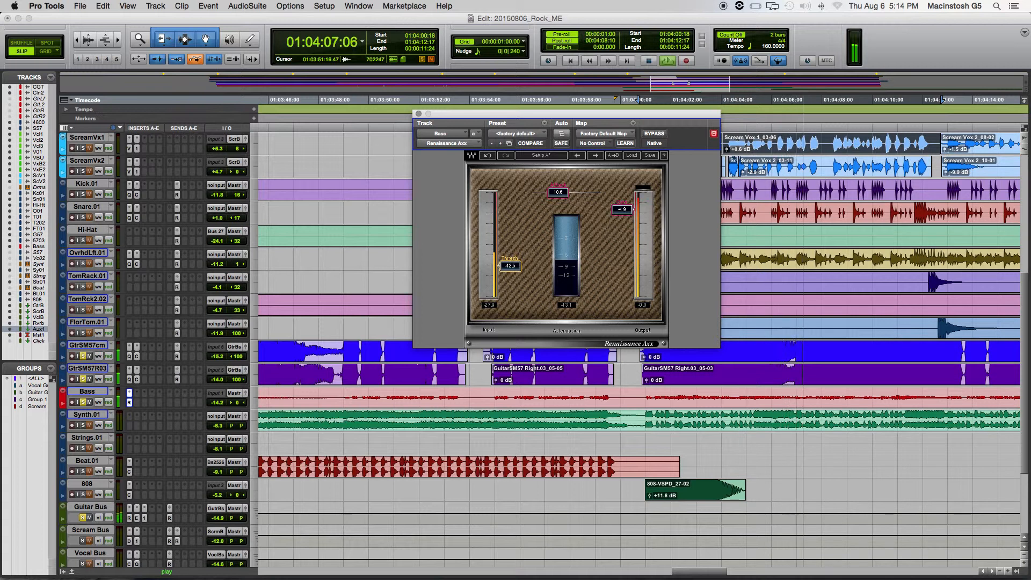
{"action": "left_click_drag", "start_coordinate": [628, 210], "coordinate": [633, 203]}
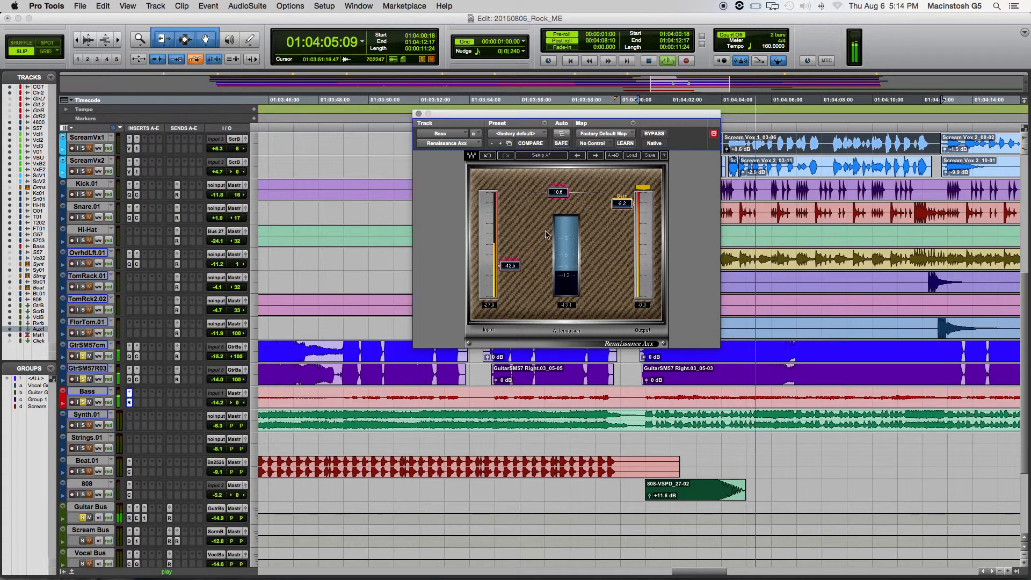
{"action": "key", "text": "space"}
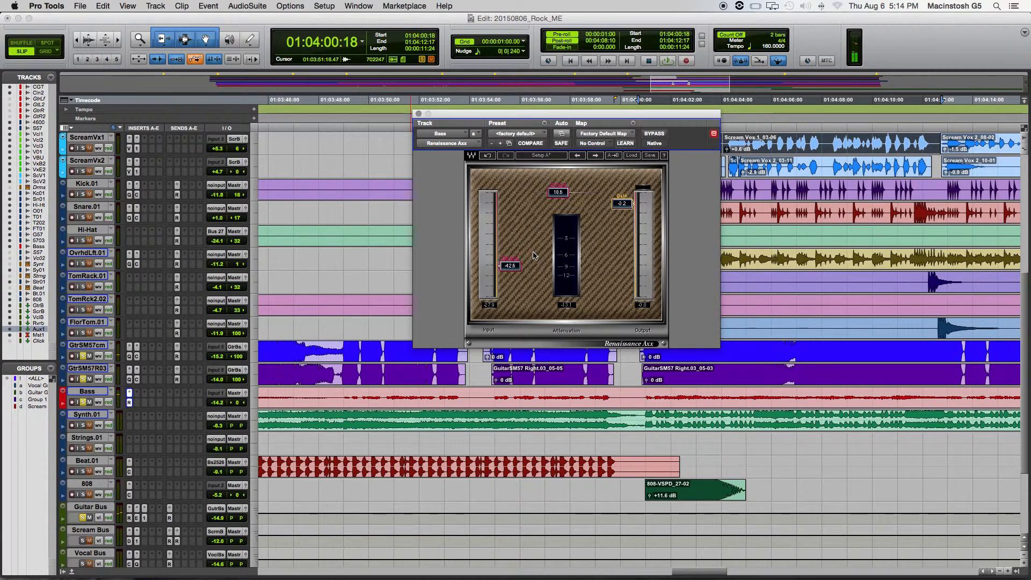
- Close the bass compressor, check the EQ3 7-Band on the GtrSM57cm track and remove that insert
{"action": "left_click", "coordinate": [419, 115]}
{"action": "left_click", "coordinate": [130, 356]}
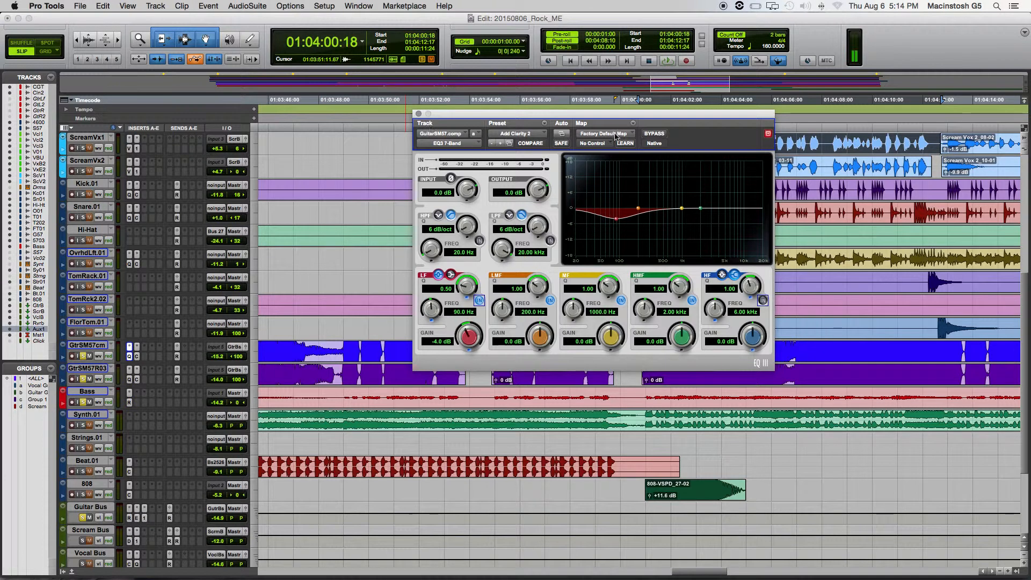
{"action": "left_click", "coordinate": [419, 115]}
{"action": "left_click", "coordinate": [131, 347]}
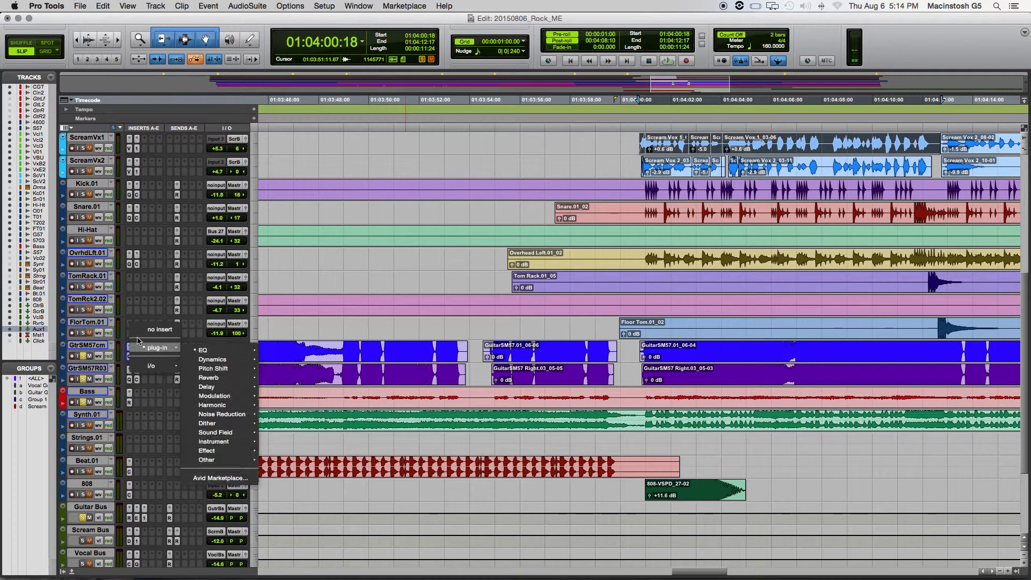
{"action": "left_click", "coordinate": [151, 328]}
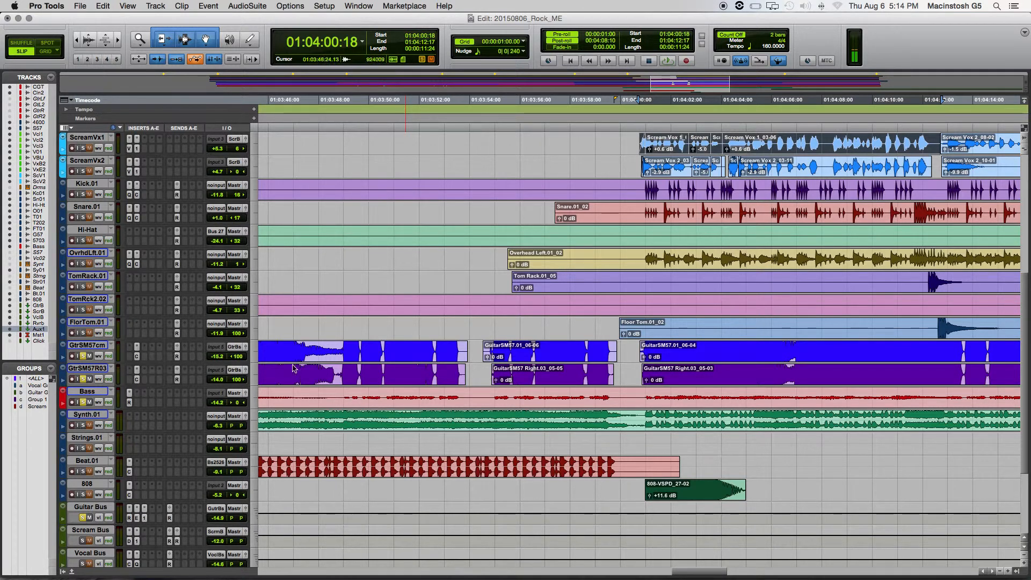
- Check the Dyn3 Compressor/Limiter on the GtrSM57cm track and remove that insert
{"action": "left_click", "coordinate": [137, 356]}
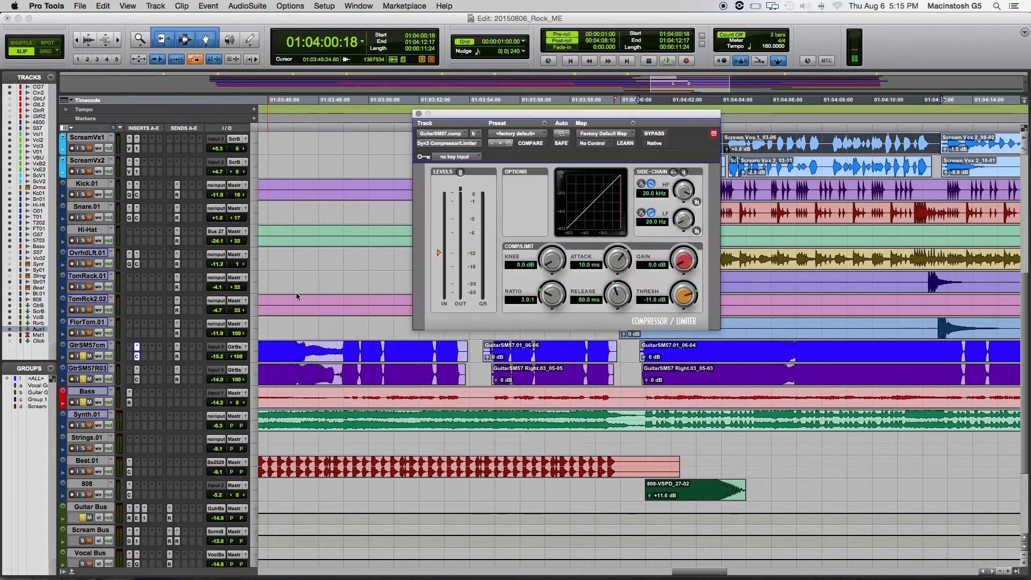
{"action": "left_click", "coordinate": [419, 115]}
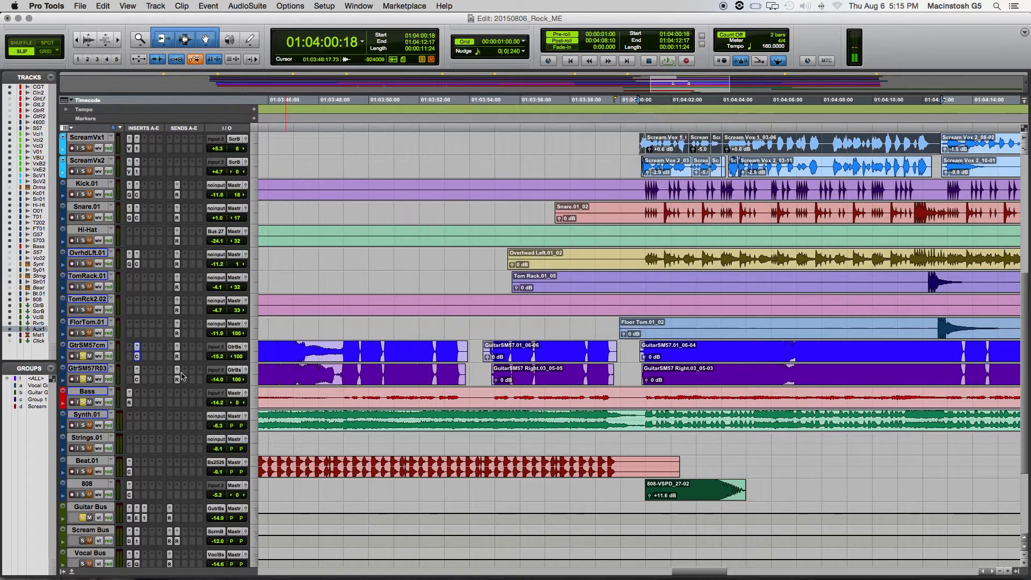
{"action": "left_click", "coordinate": [138, 348]}
{"action": "left_click", "coordinate": [161, 339]}
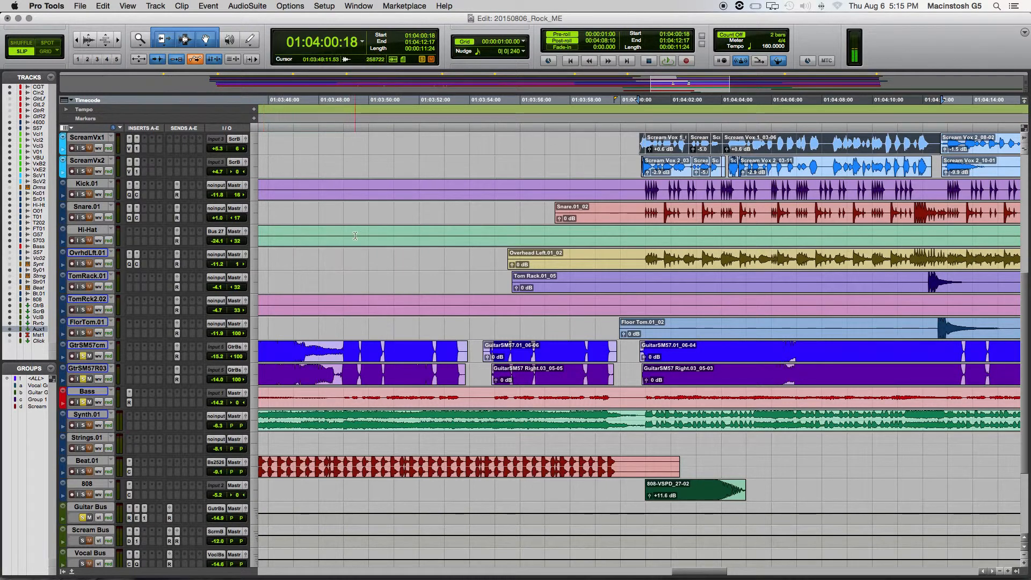
- Play the soloed guitars and bass to hear the guitars without their individual track inserts
{"action": "key", "text": "space"}
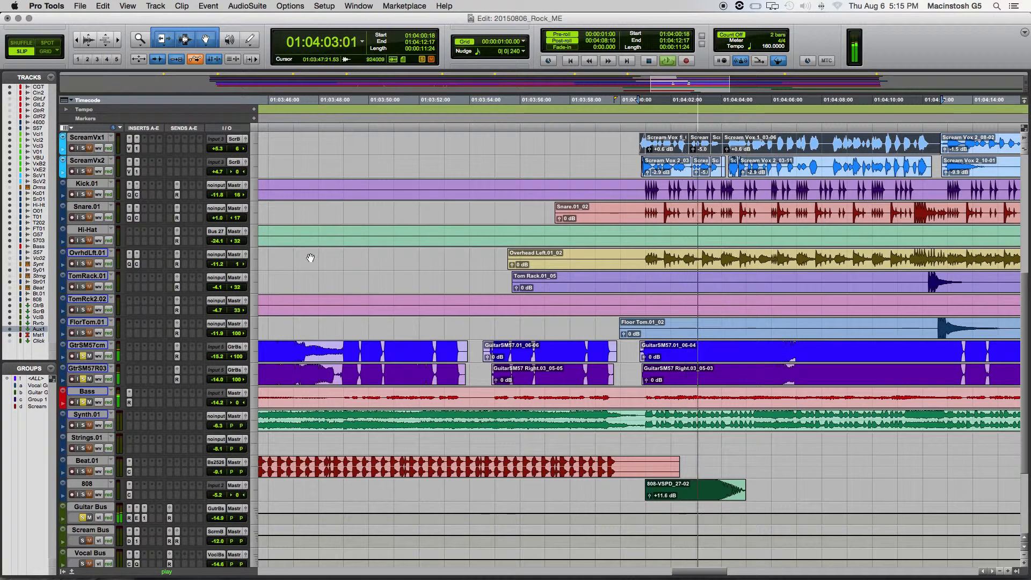
{"action": "scroll", "coordinate": [310, 266], "scroll_direction": "down", "scroll_amount": 5}
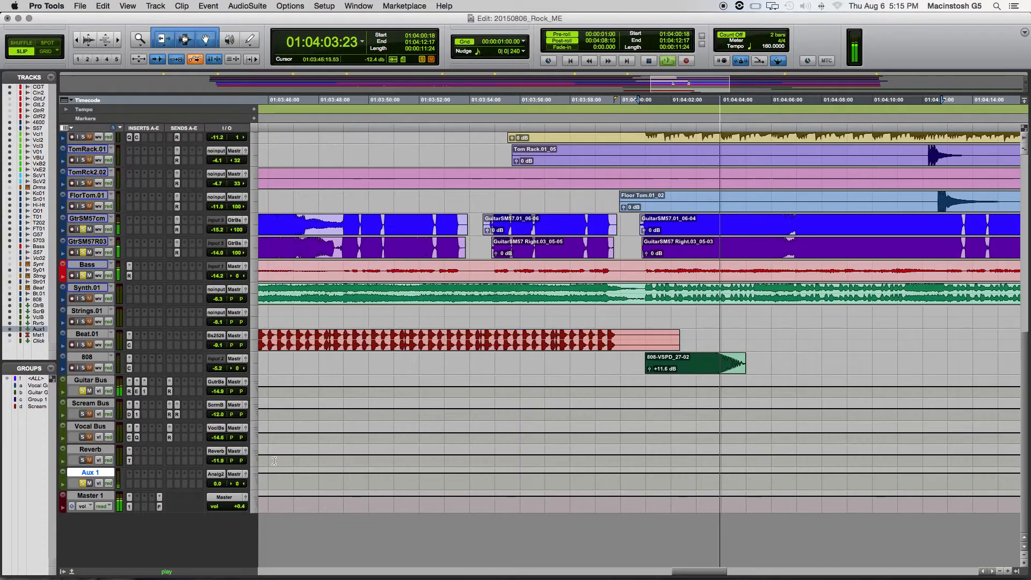
{"action": "key", "text": "space"}
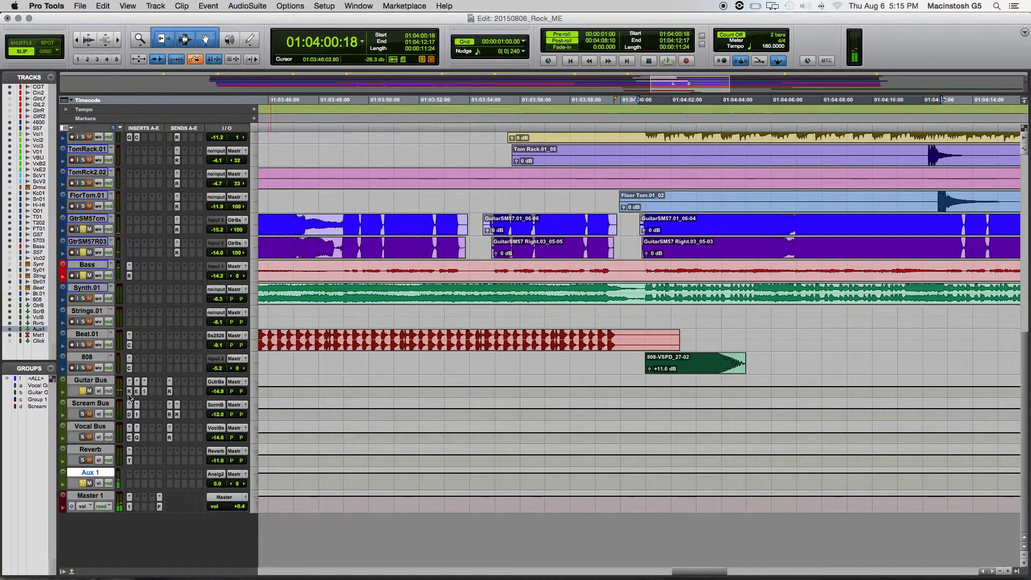
- Open the RCompressor on the Guitar Bus and take the bass out of solo to audition only the guitars
{"action": "left_click", "coordinate": [129, 391]}
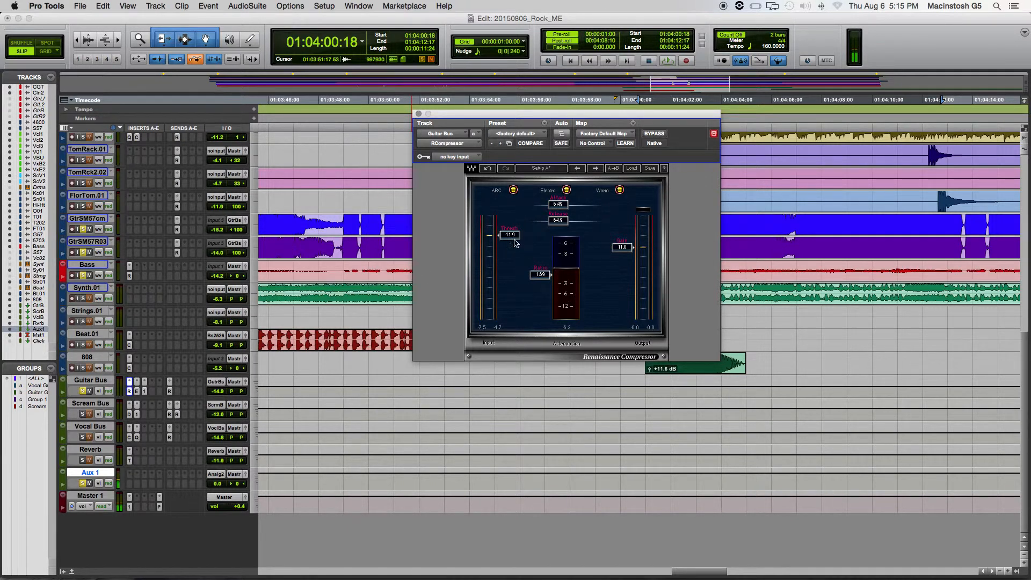
{"action": "left_click", "coordinate": [84, 276]}
{"action": "key", "text": "space"}
{"action": "key", "text": "space"}
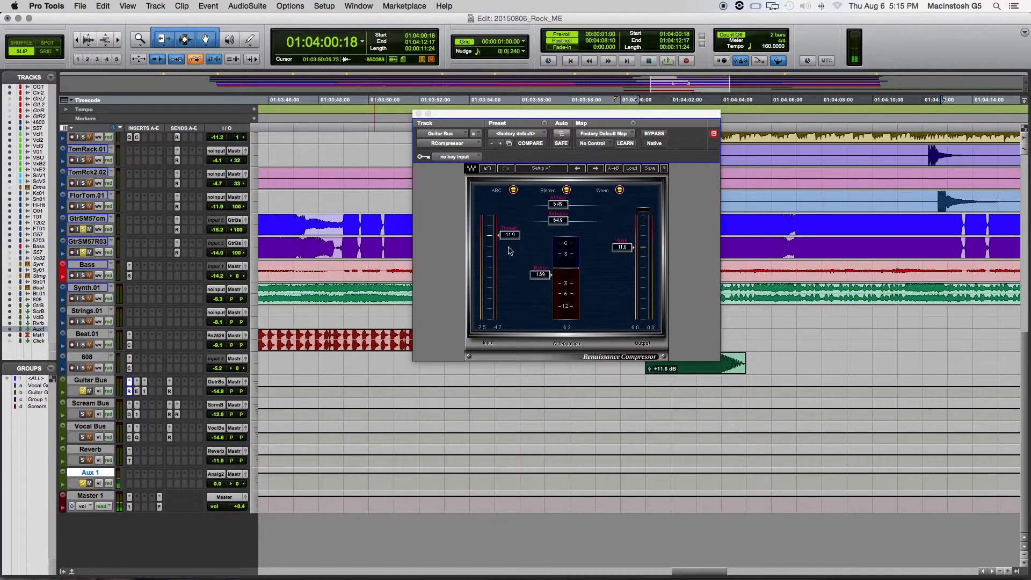
- Lower the Guitar Bus RCompressor threshold to about -20.6 during playback and listen to the guitars again
{"action": "key", "text": "space"}
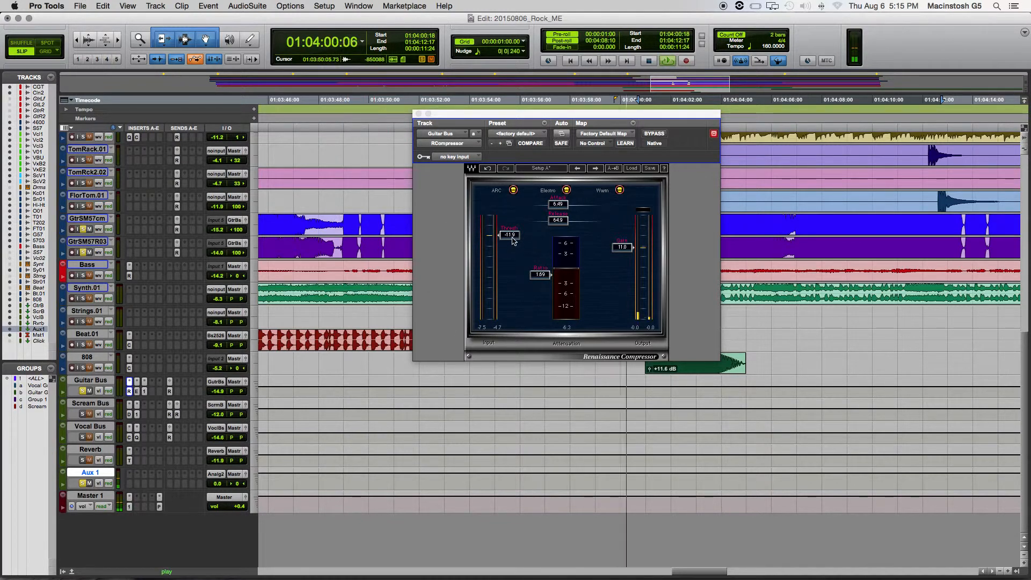
{"action": "left_click_drag", "start_coordinate": [512, 238], "coordinate": [512, 253]}
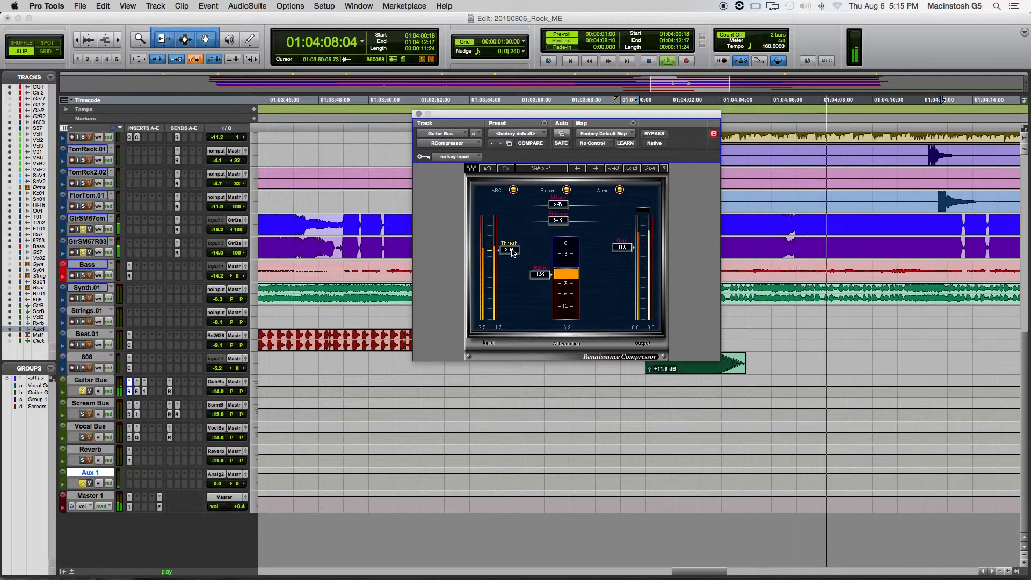
{"action": "key", "text": "space"}
{"action": "key", "text": "space"}
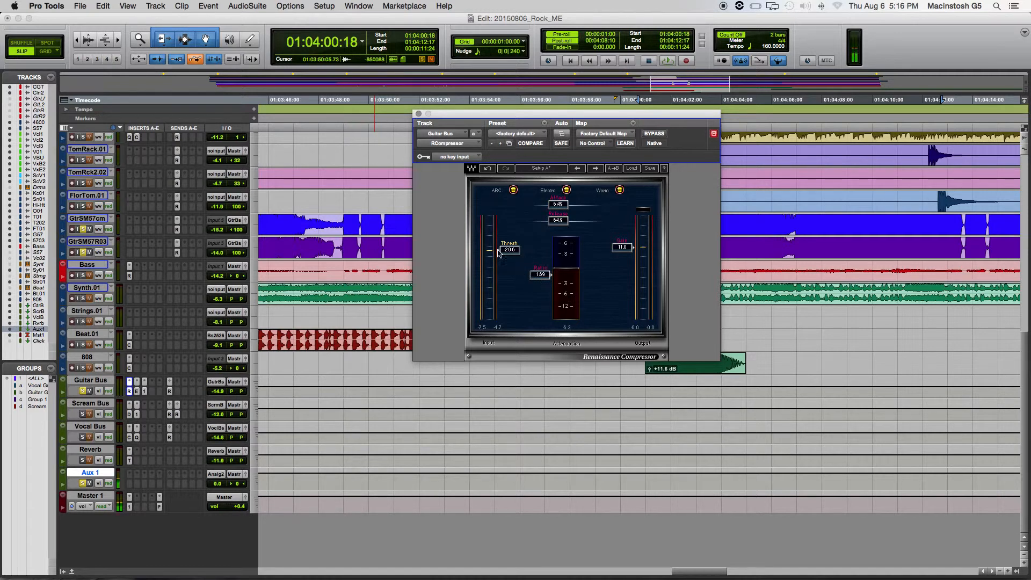
{"action": "key", "text": "space"}
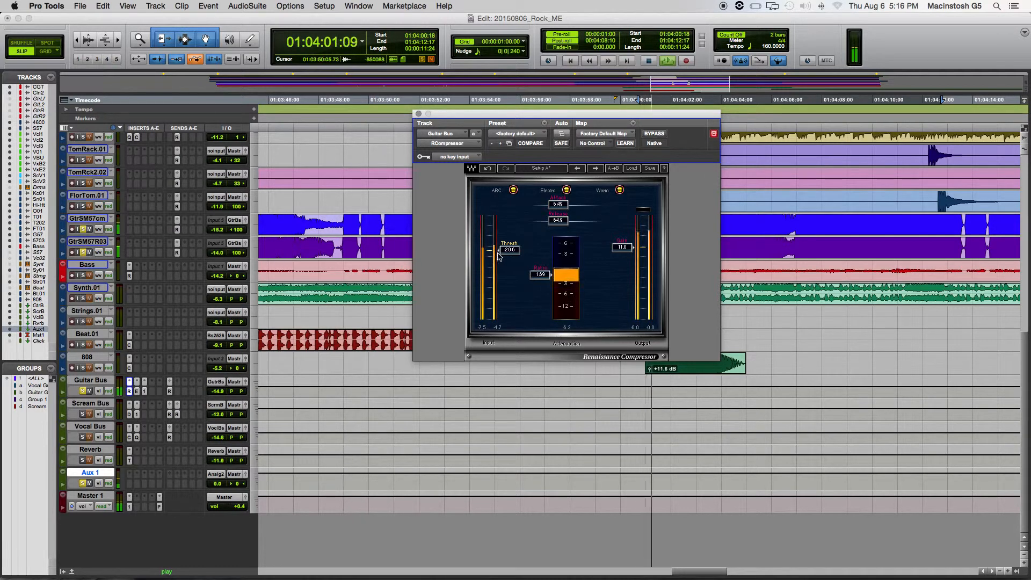
- Set the Guitar Bus RCompressor ratio to about 1.99, attack to 0.50 and release to 5.00, and play the guitars
{"action": "key", "text": "space"}
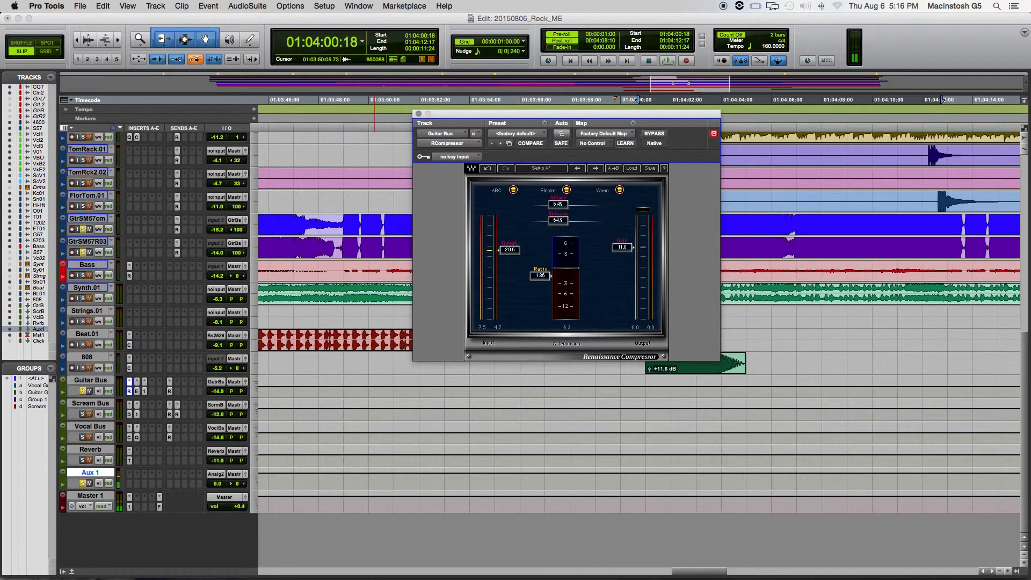
{"action": "left_click_drag", "start_coordinate": [540, 276], "coordinate": [540, 277]}
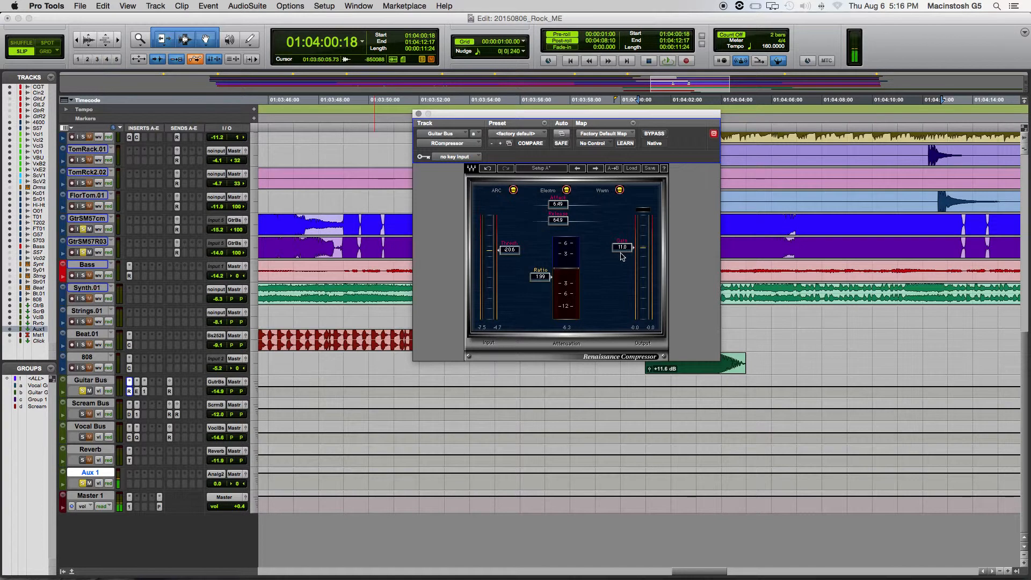
{"action": "mouse_move", "coordinate": [558, 204]}
{"action": "left_mouse_down"}
{"action": "mouse_move", "coordinate": [542, 204]}
{"action": "mouse_move", "coordinate": [591, 204]}
{"action": "mouse_move", "coordinate": [538, 204]}
{"action": "left_mouse_up"}
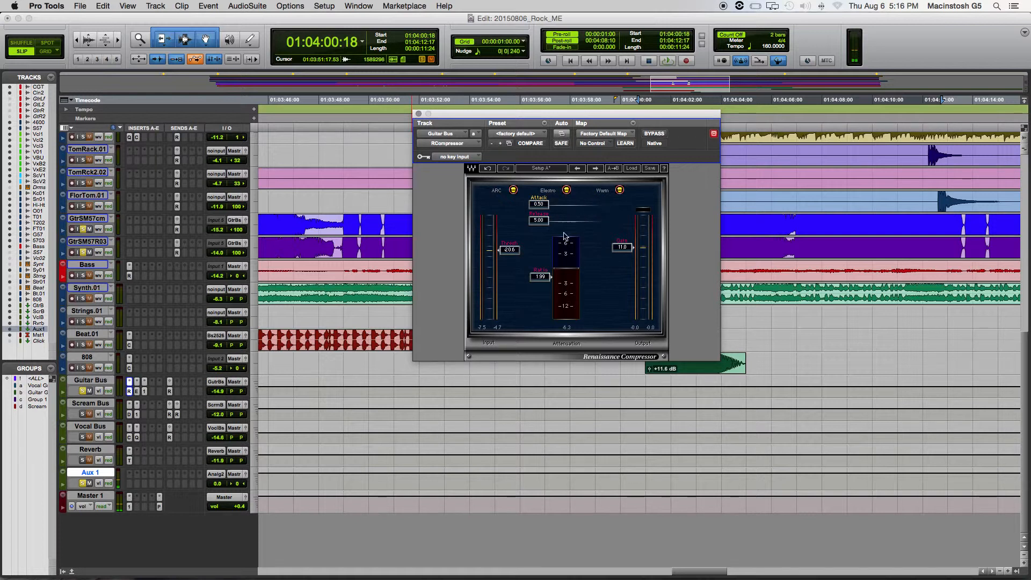
{"action": "key", "text": "space"}
{"action": "key", "text": "space"}
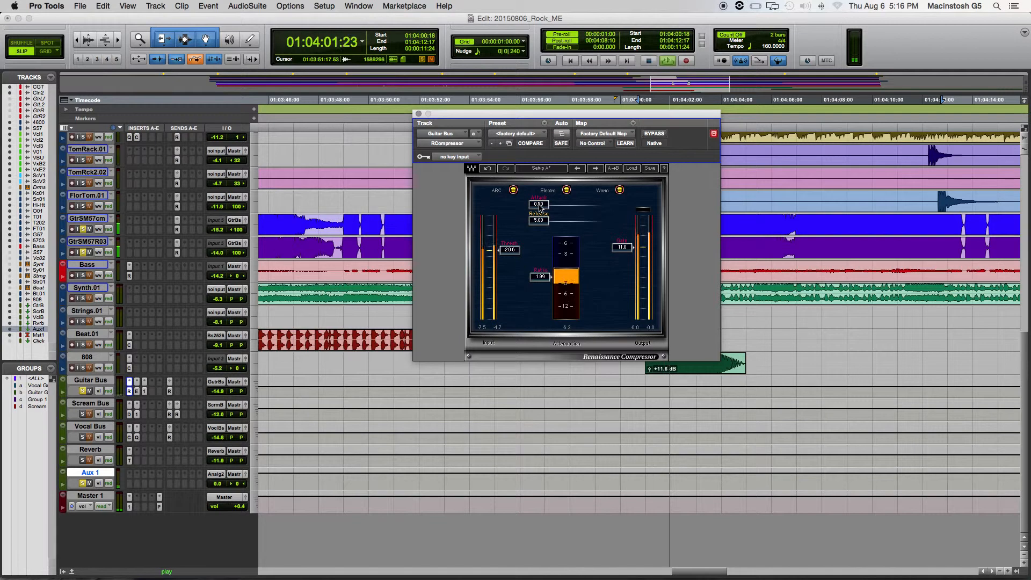
- Compare RCompressor attack times of about 3.51 and 12.0 during guitar playback, and set the attack to about 16.2
{"action": "left_click_drag", "start_coordinate": [539, 204], "coordinate": [553, 204]}
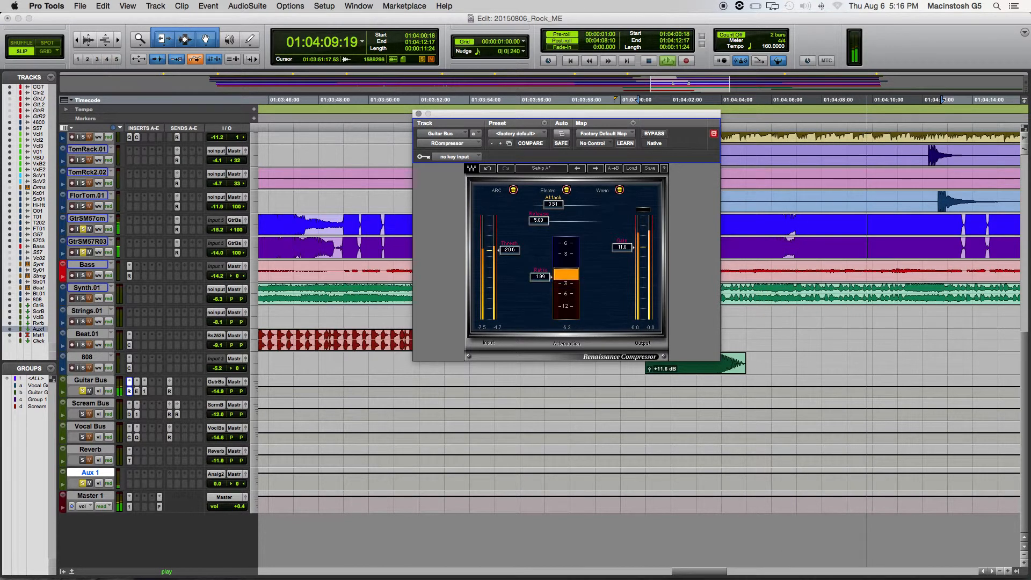
{"action": "left_click_drag", "start_coordinate": [553, 204], "coordinate": [561, 204]}
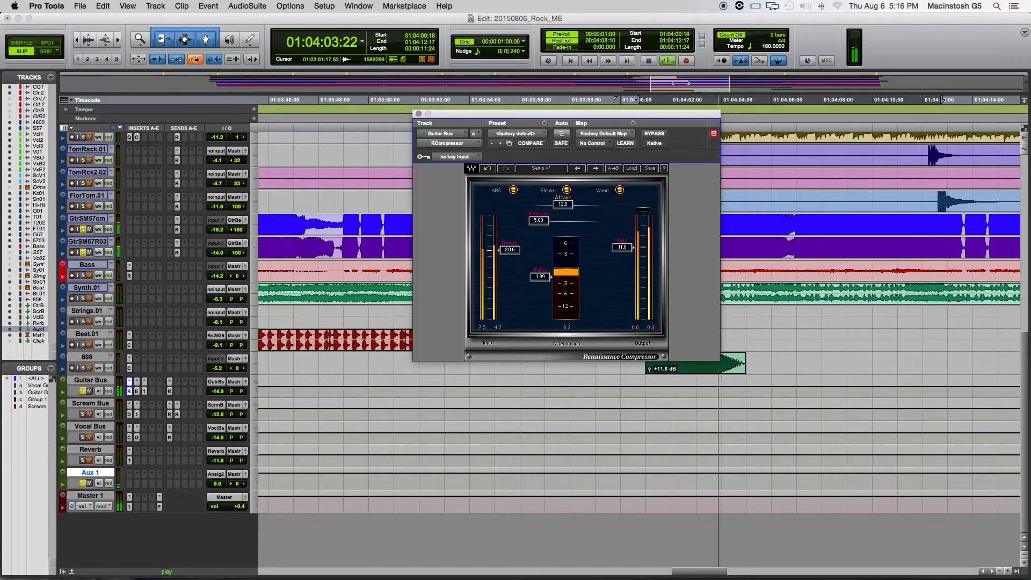
{"action": "left_click_drag", "start_coordinate": [561, 205], "coordinate": [566, 208]}
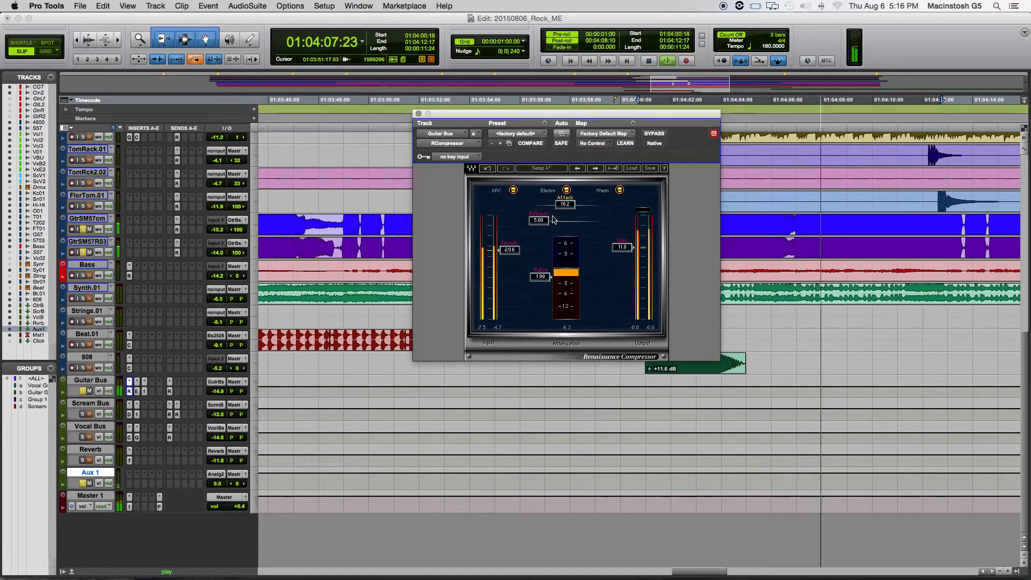
{"action": "key", "text": "space"}
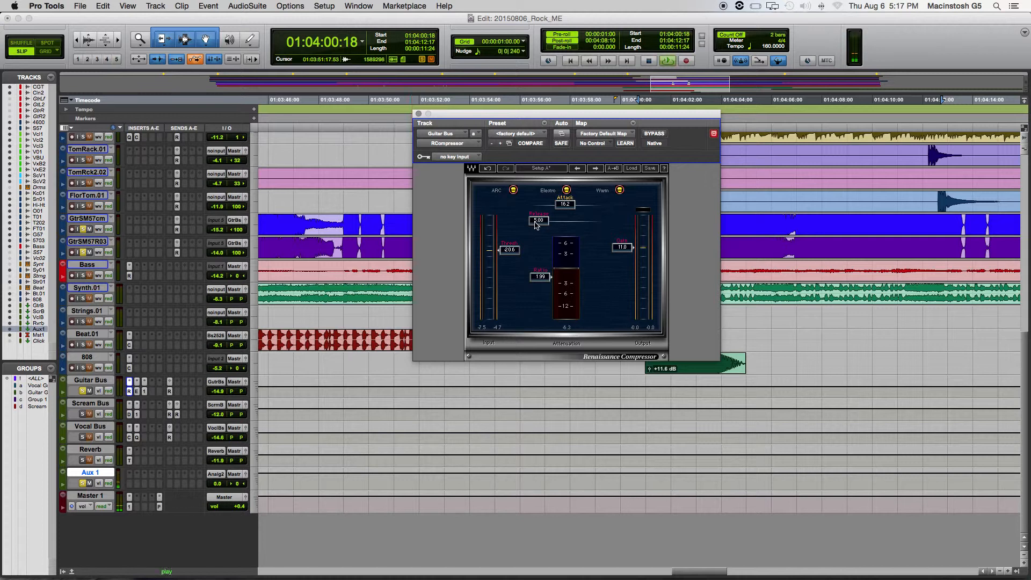
- Raise the Guitar Bus RCompressor release to about 99.5 while listening to the guitars
{"action": "left_click_drag", "start_coordinate": [536, 221], "coordinate": [555, 221]}
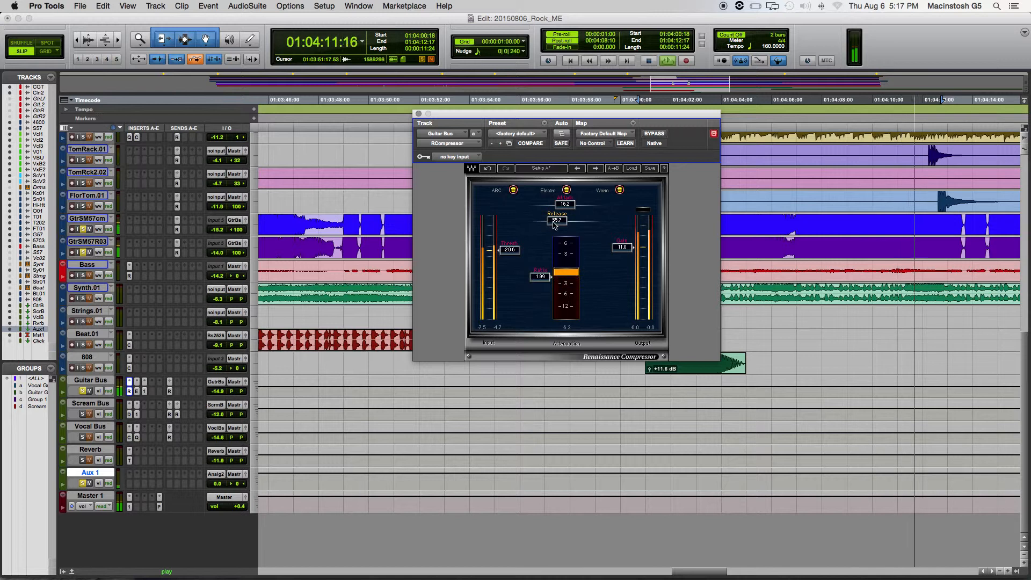
{"action": "left_click_drag", "start_coordinate": [554, 223], "coordinate": [558, 223]}
{"action": "key", "text": "space"}
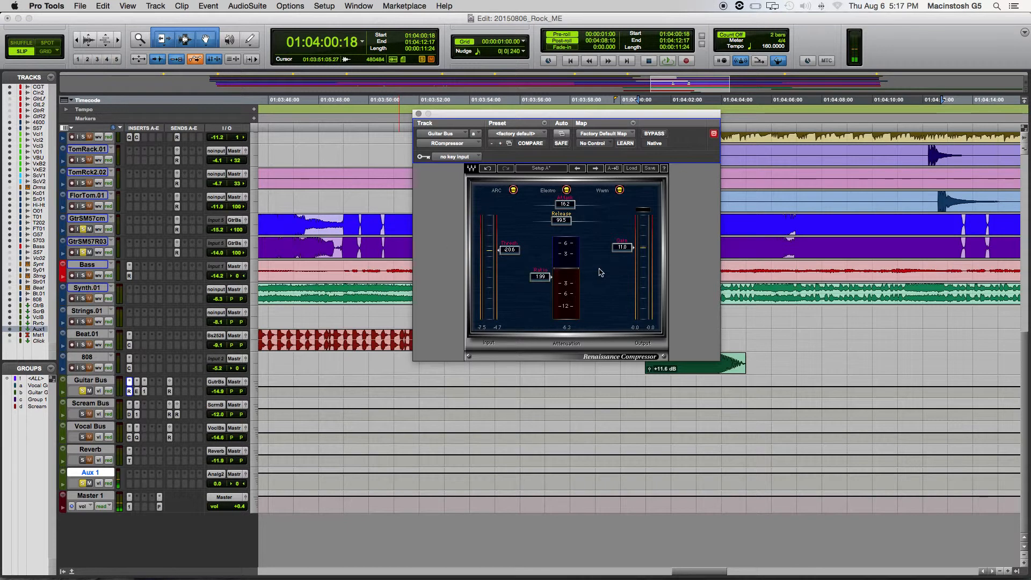
{"action": "key", "text": "space"}
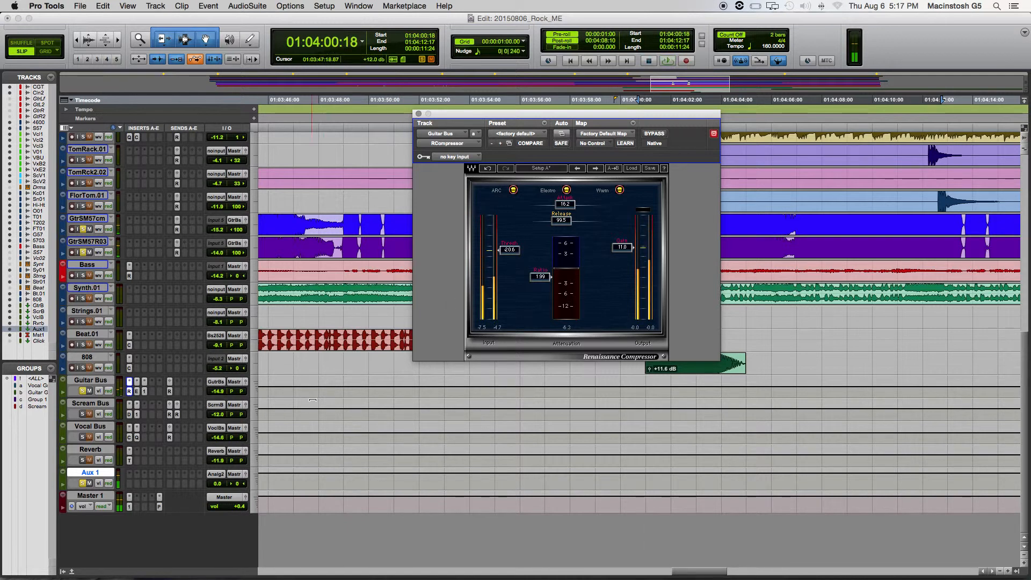
- Close the RCompressor and review the other Guitar Bus inserts, including the Q10 Paragraphic Equalizer curve
{"action": "left_click", "coordinate": [138, 391]}
{"action": "left_click", "coordinate": [419, 114]}
{"action": "left_click", "coordinate": [144, 391]}
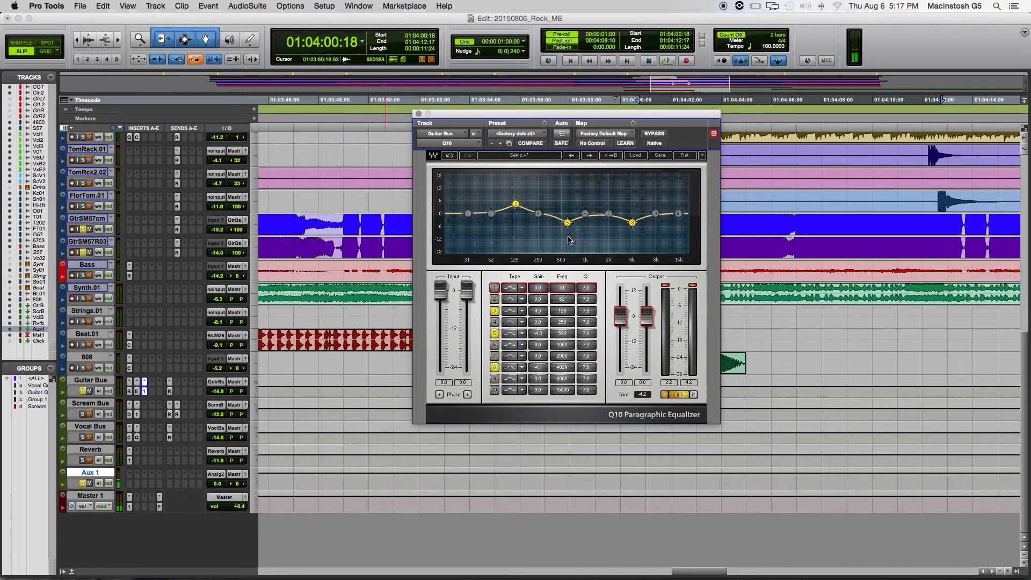
{"action": "left_click", "coordinate": [418, 114]}
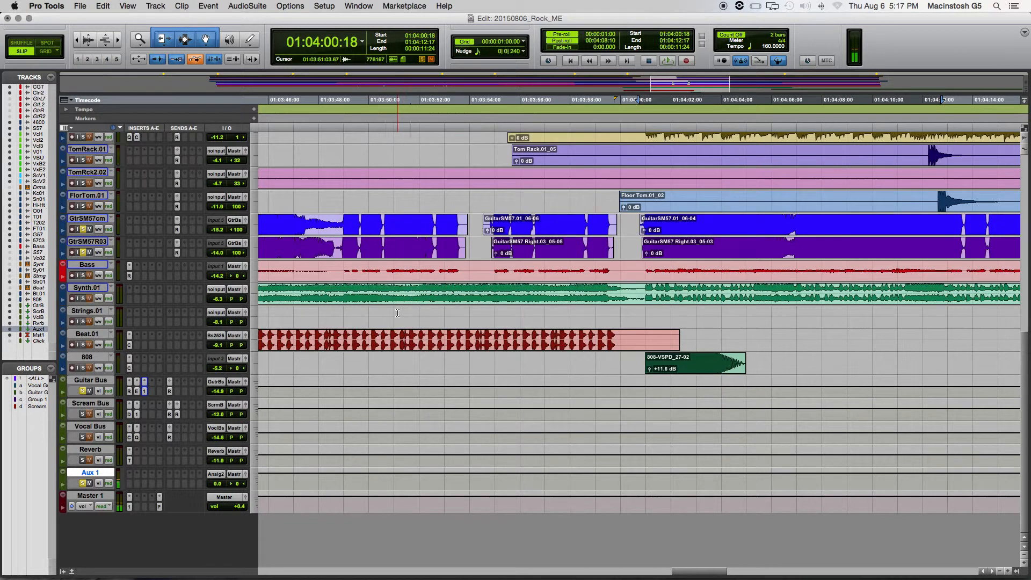
- Take the guitars out of solo and play the full mix from 01:03:57:23, just before the scream vocals enter
{"action": "left_click", "coordinate": [84, 392]}
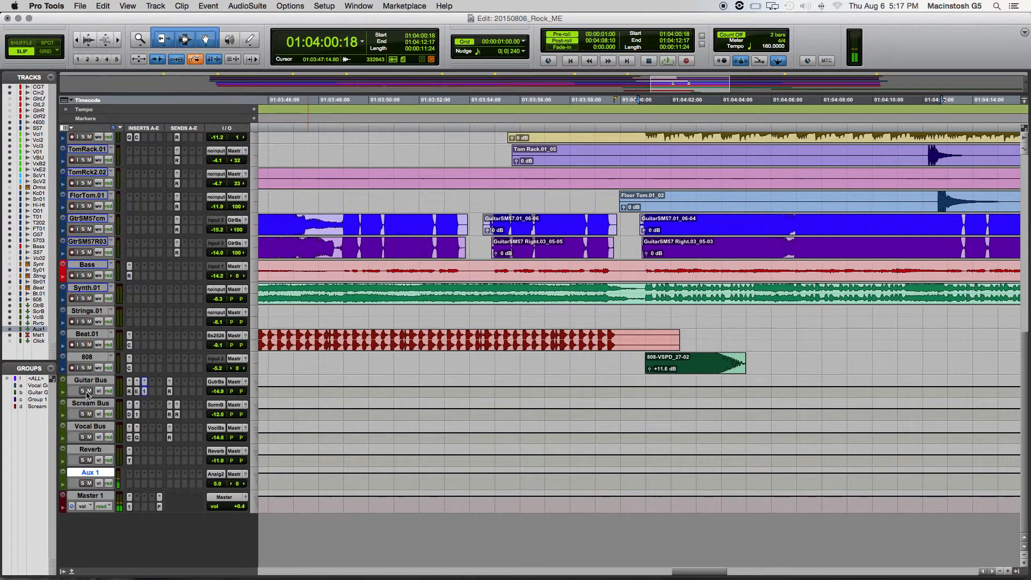
{"action": "scroll", "coordinate": [754, 450], "scroll_direction": "up", "scroll_amount": 10}
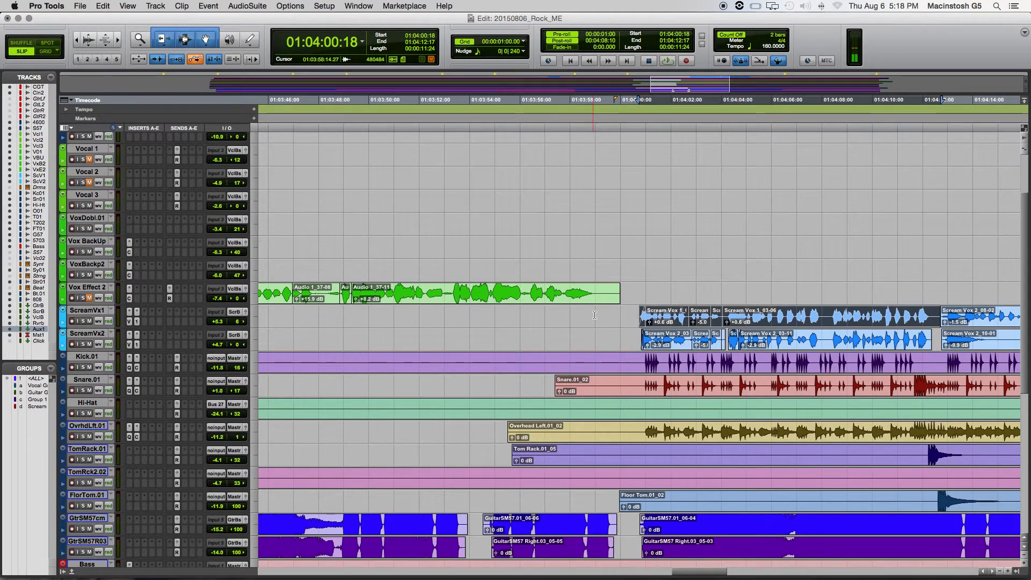
{"action": "left_click", "coordinate": [569, 315]}
{"action": "key", "text": "space"}
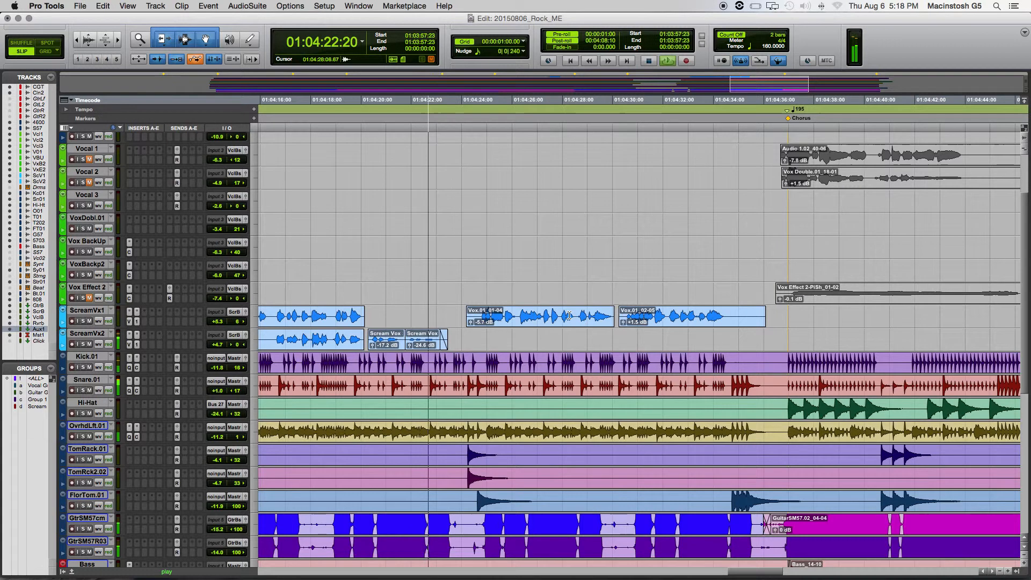
{"action": "key", "text": "space"}
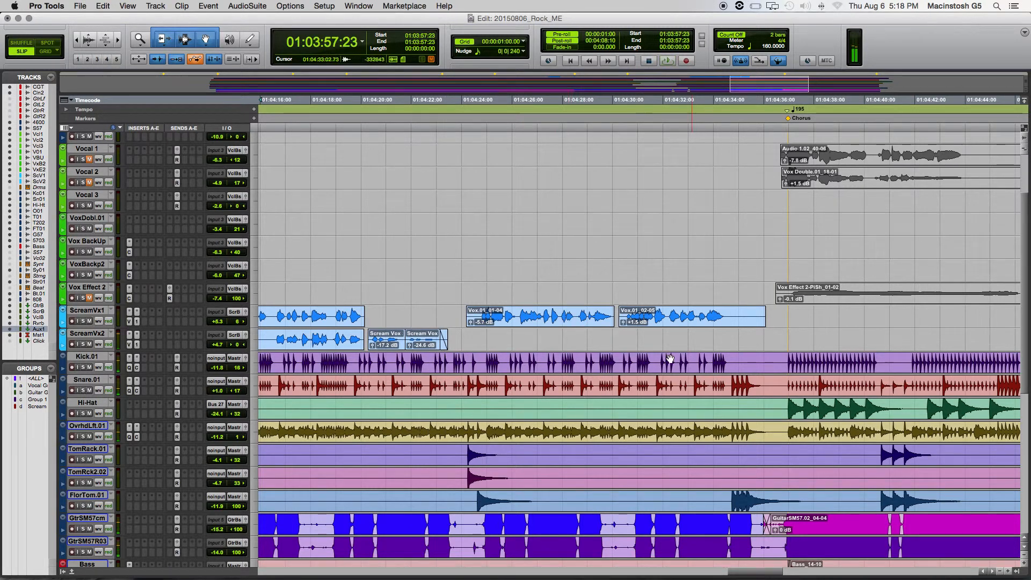
- Listen to the full mix again from 01:04:12:10, at the second pair of scream vocal clips
{"action": "left_click_drag", "start_coordinate": [749, 573], "coordinate": [702, 563]}
{"action": "scroll", "coordinate": [683, 364], "scroll_direction": "down", "scroll_amount": 10}
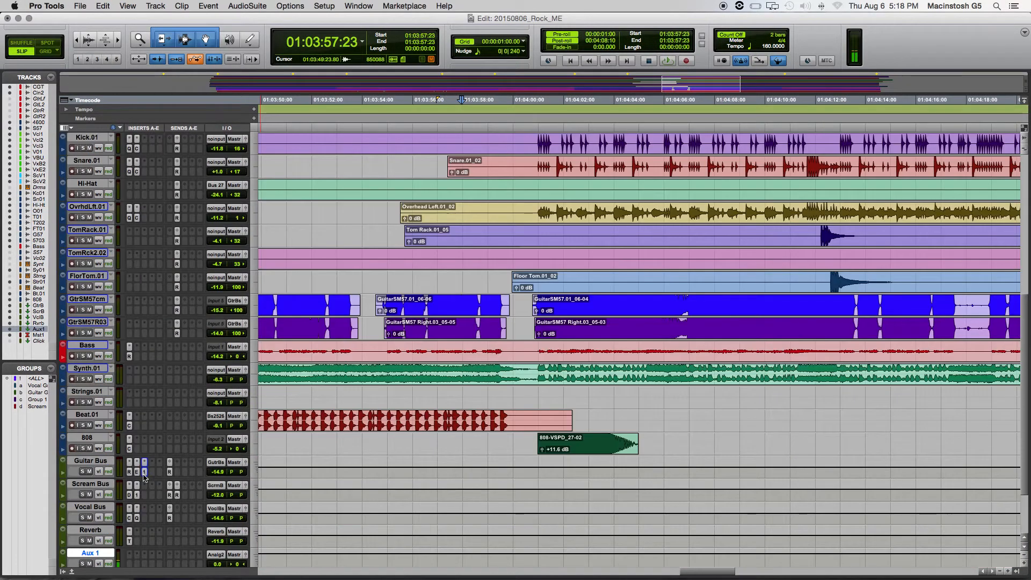
{"action": "scroll", "coordinate": [826, 165], "scroll_direction": "up", "scroll_amount": 4}
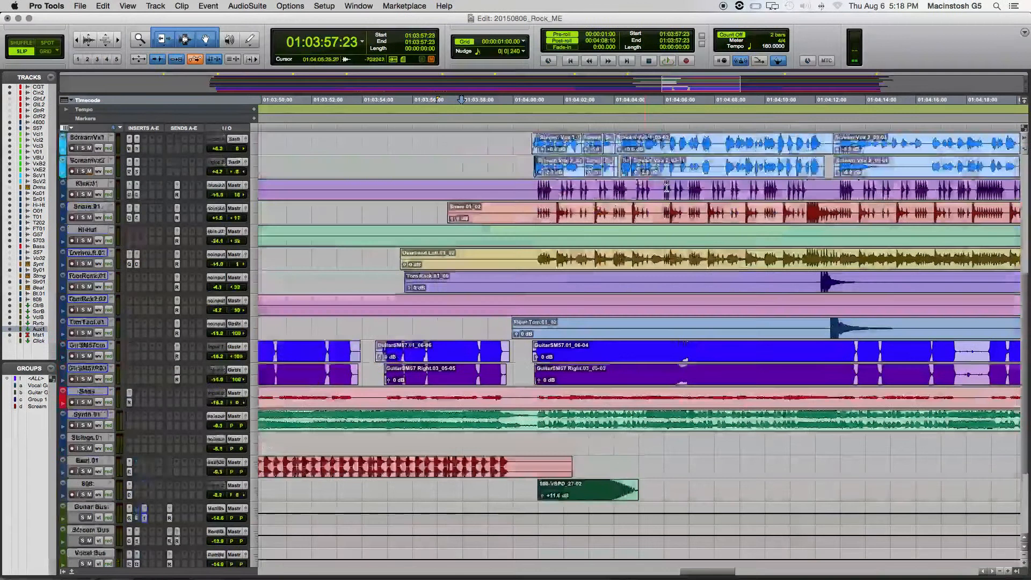
{"action": "left_click", "coordinate": [826, 166]}
{"action": "key", "text": "space"}
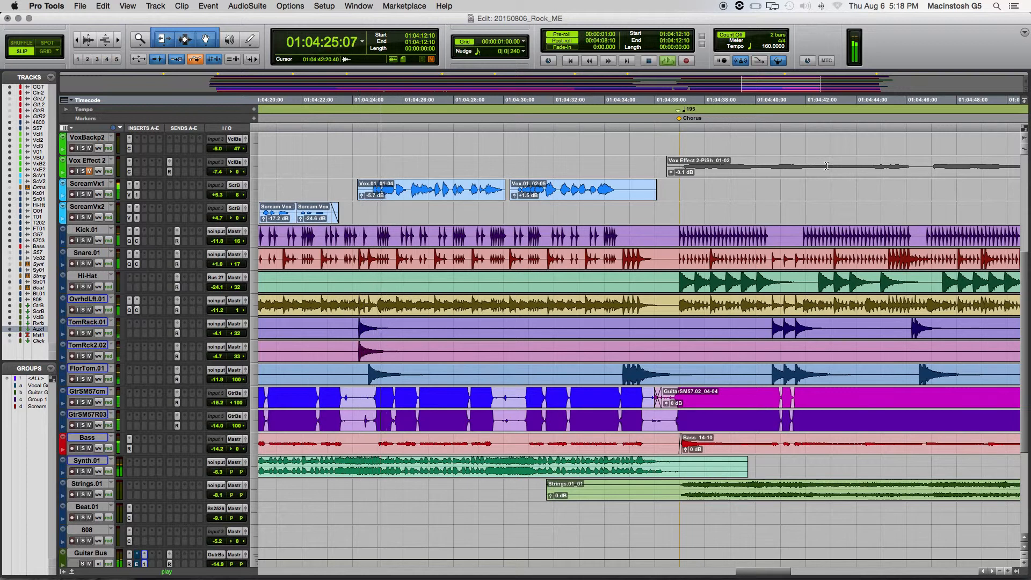
{"action": "key", "text": "space"}
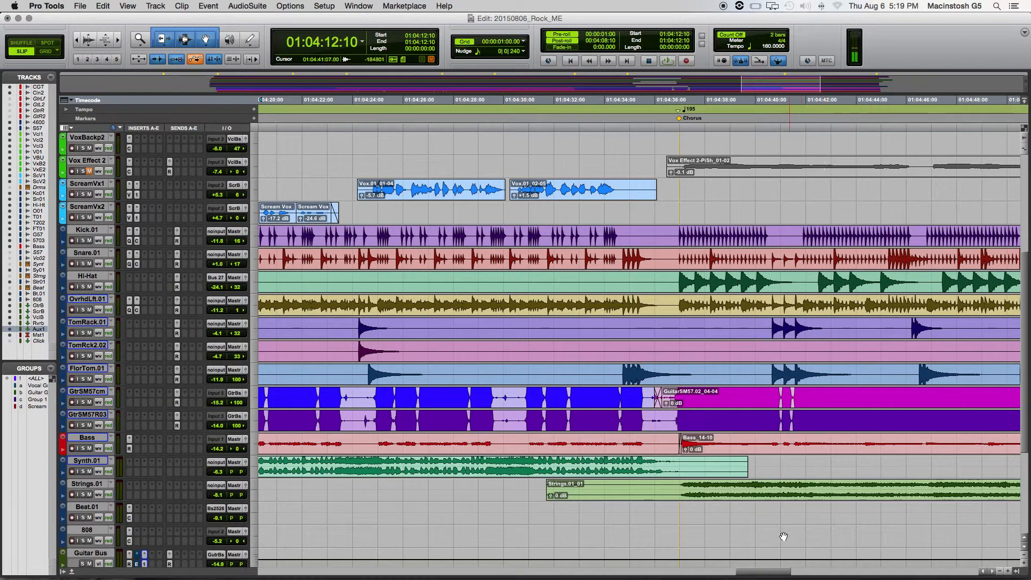
{"action": "left_click_drag", "start_coordinate": [767, 574], "coordinate": [721, 573]}
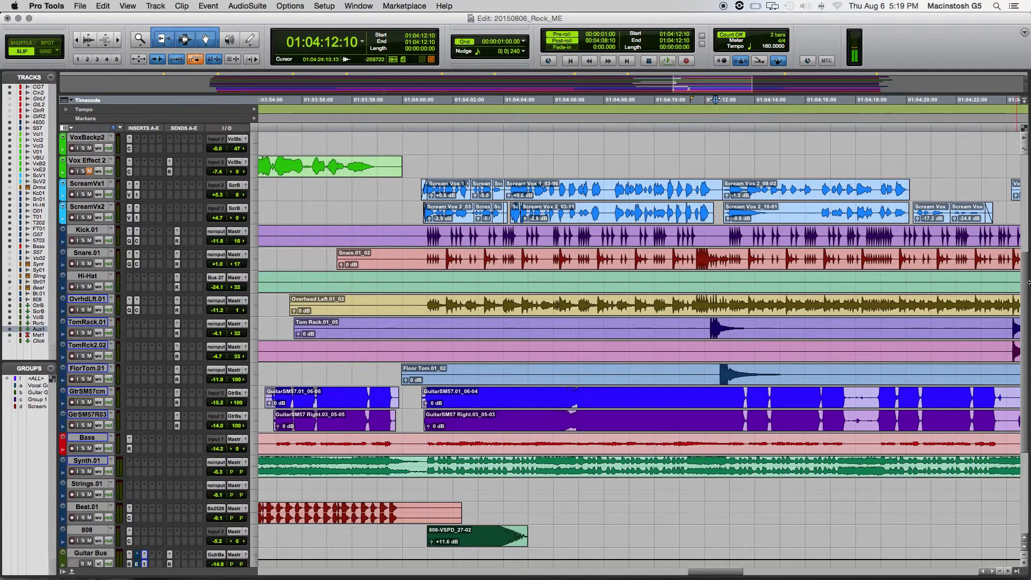
{"action": "left_click_drag", "start_coordinate": [1023, 288], "coordinate": [1025, 204]}
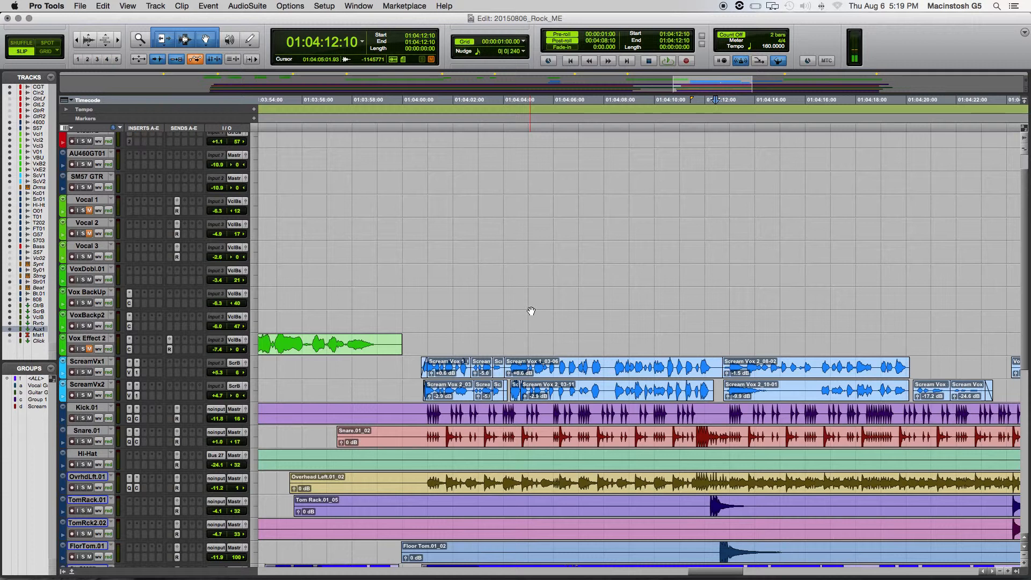
{"action": "scroll", "coordinate": [532, 310], "scroll_direction": "down", "scroll_amount": 3}
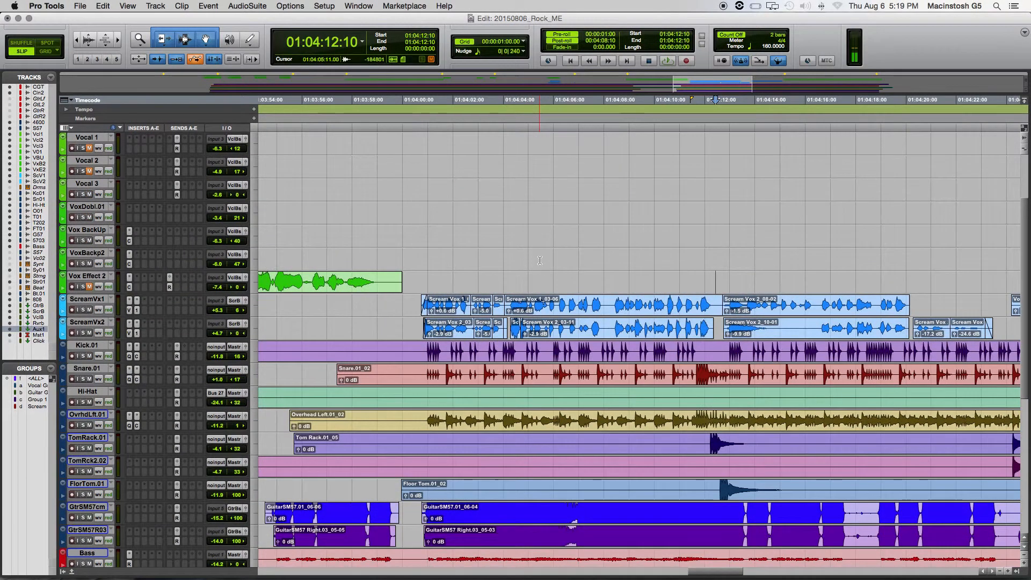